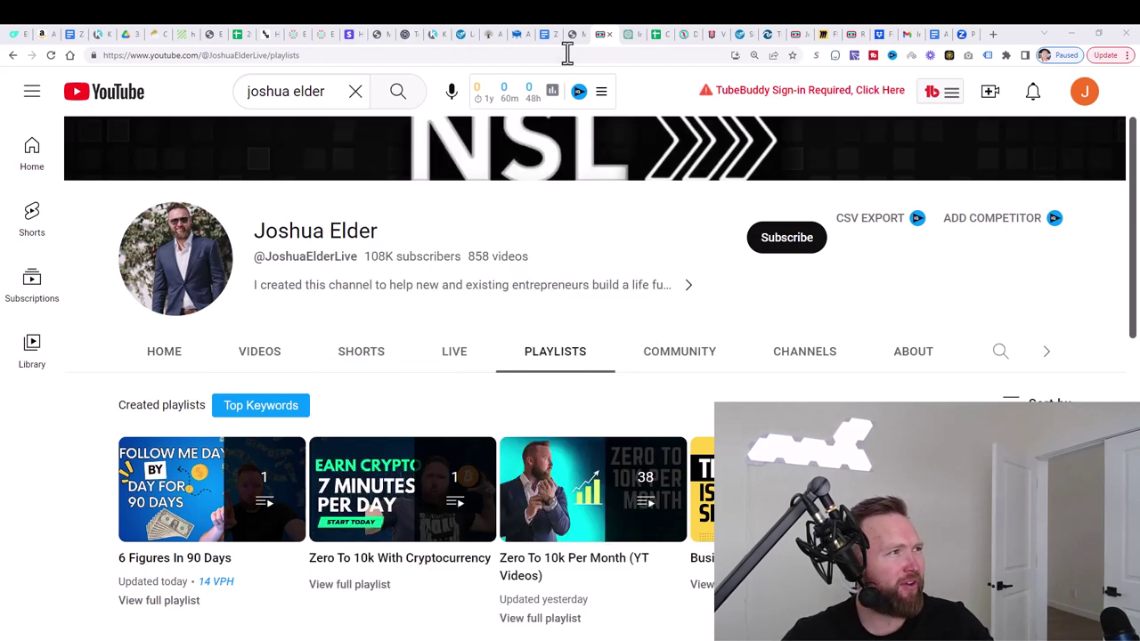
# Switch to the SamCart affiliate dashboard and review the affiliate links list and the total commissions chart.
pyautogui.click(519, 42)
pyautogui.scroll(-3, 444, 166)
pyautogui.click(419, 438)
pyautogui.scroll(-1, 449, 428)
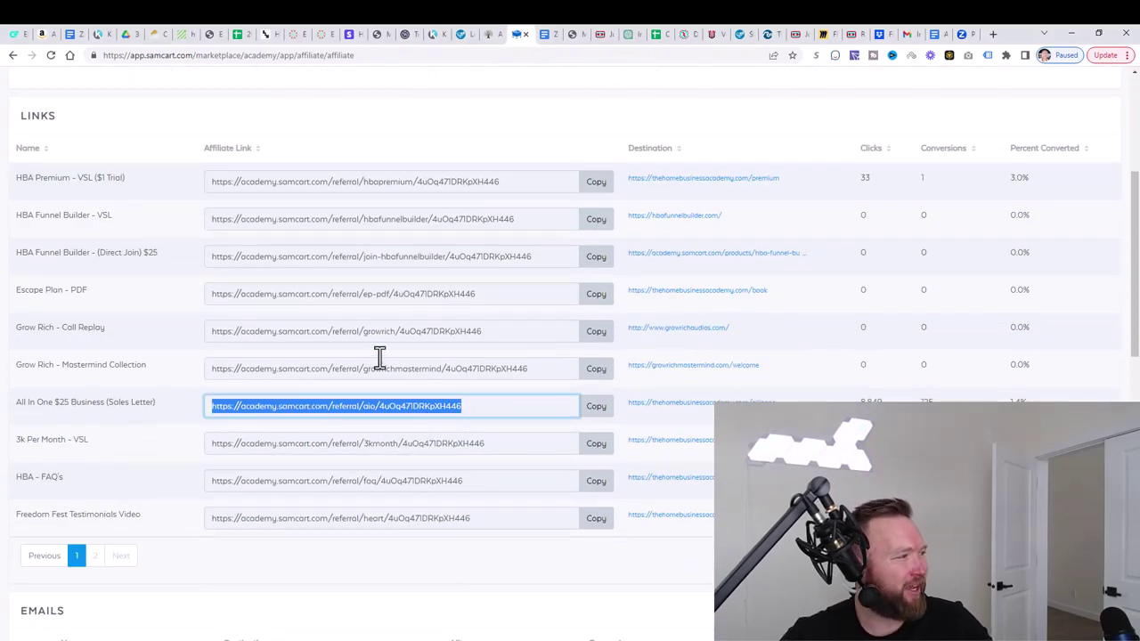
pyautogui.scroll(4, 478, 427)
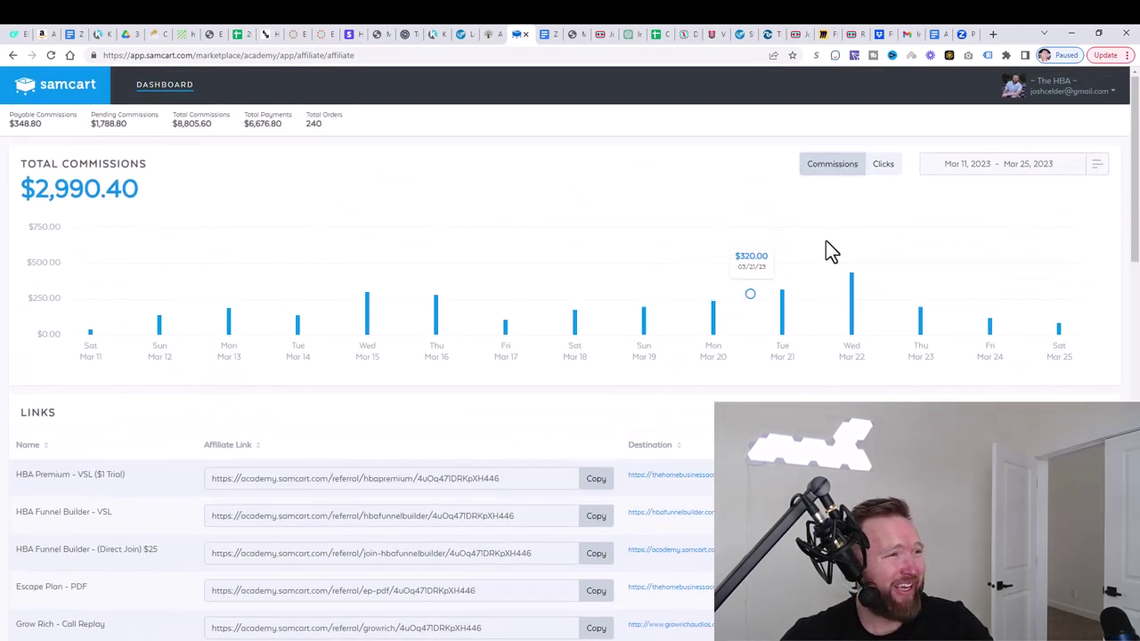
# Highlight the All In One $25 Business (Sales Letter) affiliate link in the links list.
pyautogui.scroll(-2, 508, 384)
pyautogui.scroll(-1, 509, 384)
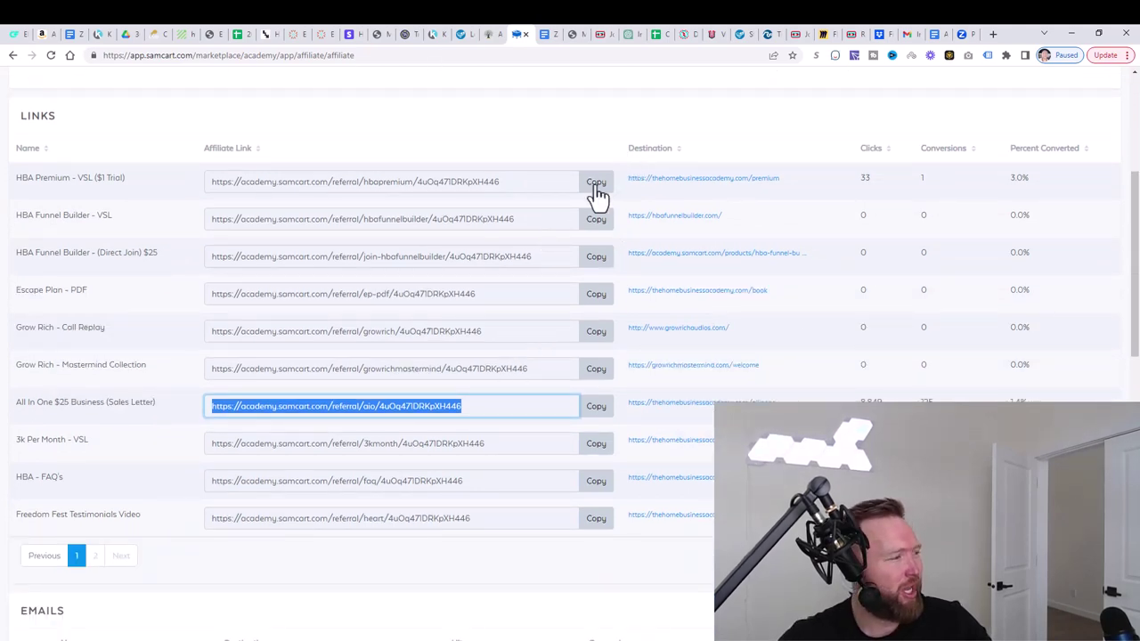
pyautogui.click(515, 407)
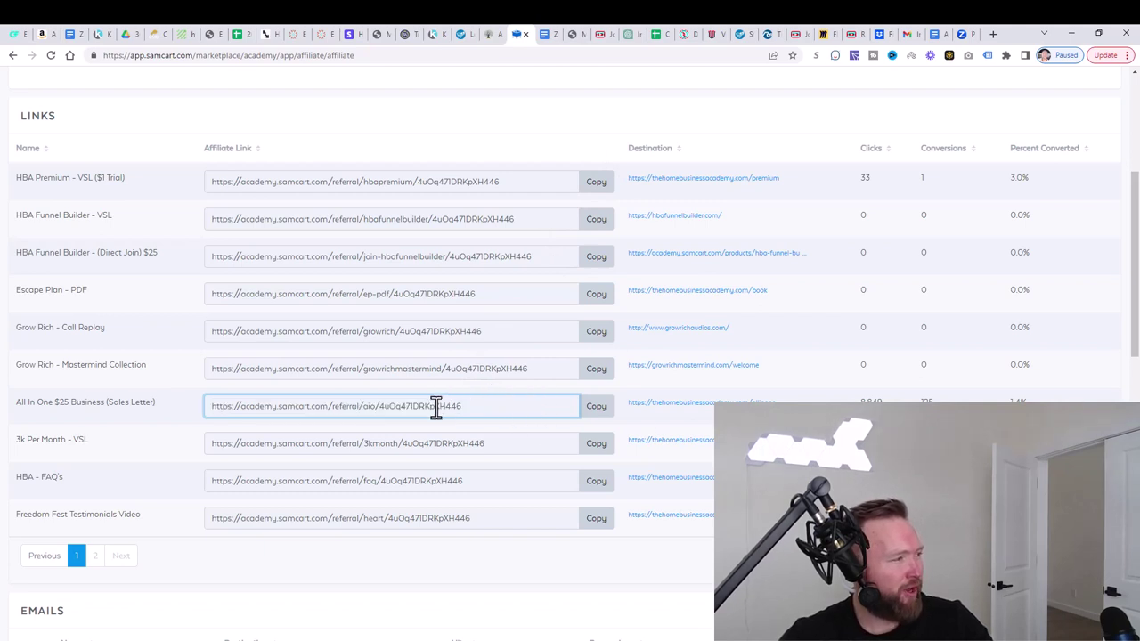
pyautogui.tripleClick(526, 405)
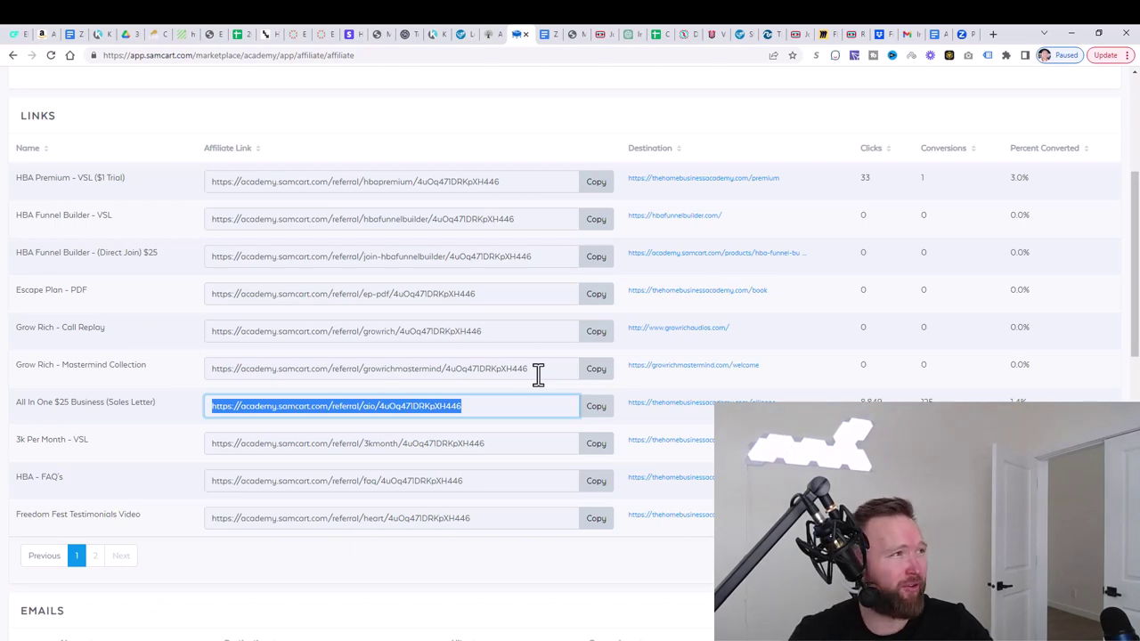
# Switch to My Lead Gen Secret and review the account overview with its lead stats and previous mailings.
pyautogui.click(571, 35)
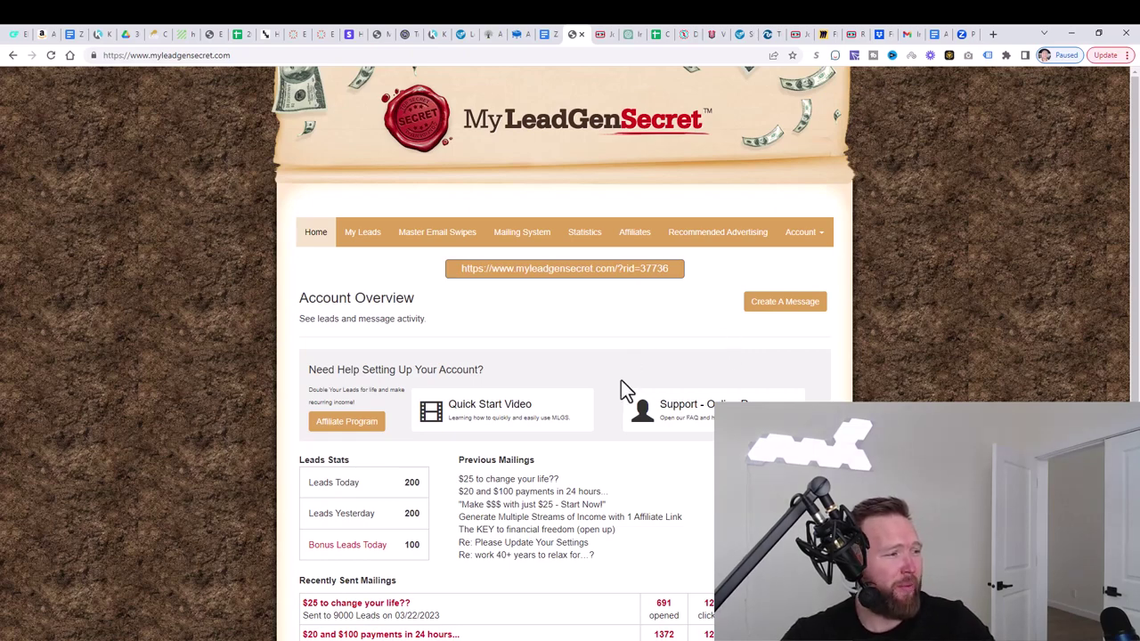
pyautogui.scroll(-1, 623, 389)
pyautogui.scroll(1, 623, 390)
pyautogui.scroll(-1, 623, 396)
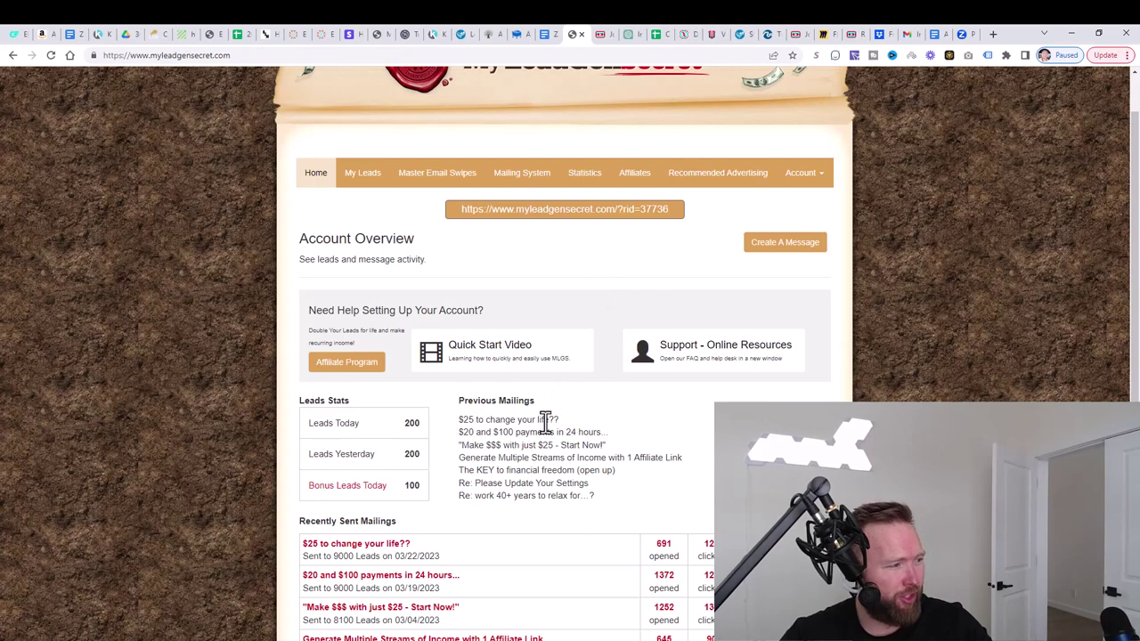
pyautogui.scroll(1, 545, 423)
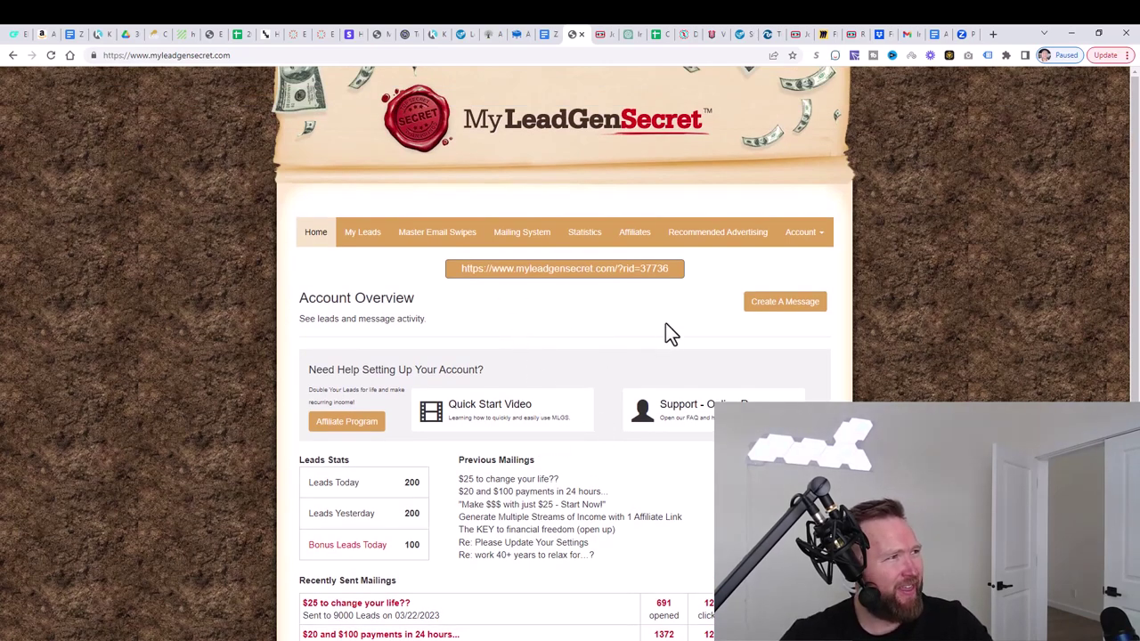
# Create a new message in the mailing system and select the last 9000 leads for mailing by date.
pyautogui.click(791, 309)
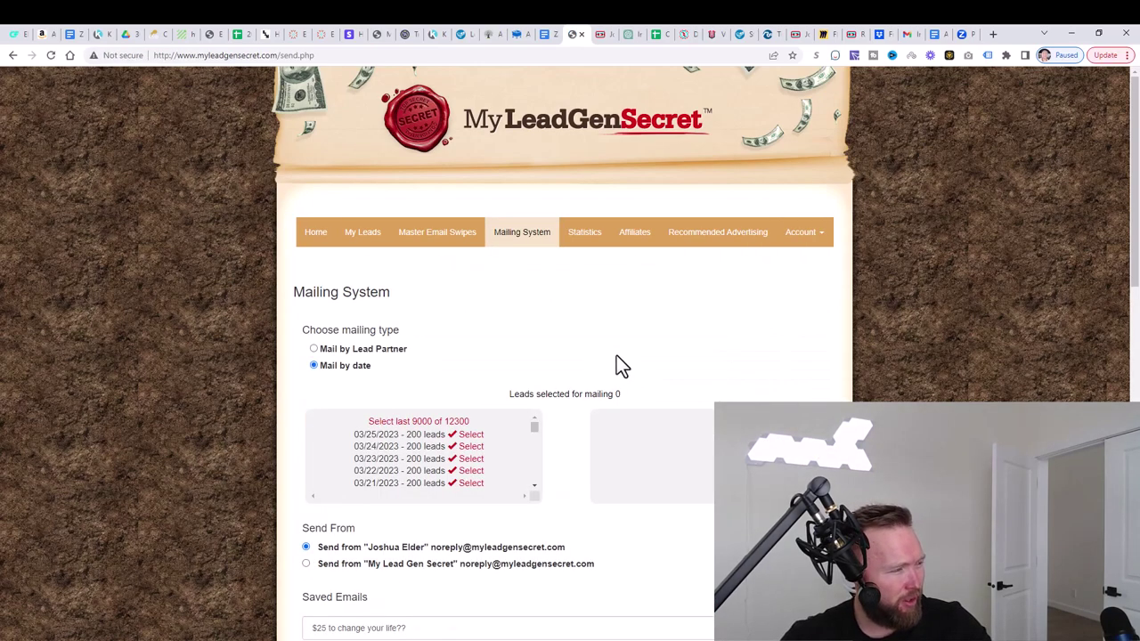
pyautogui.scroll(-2, 524, 312)
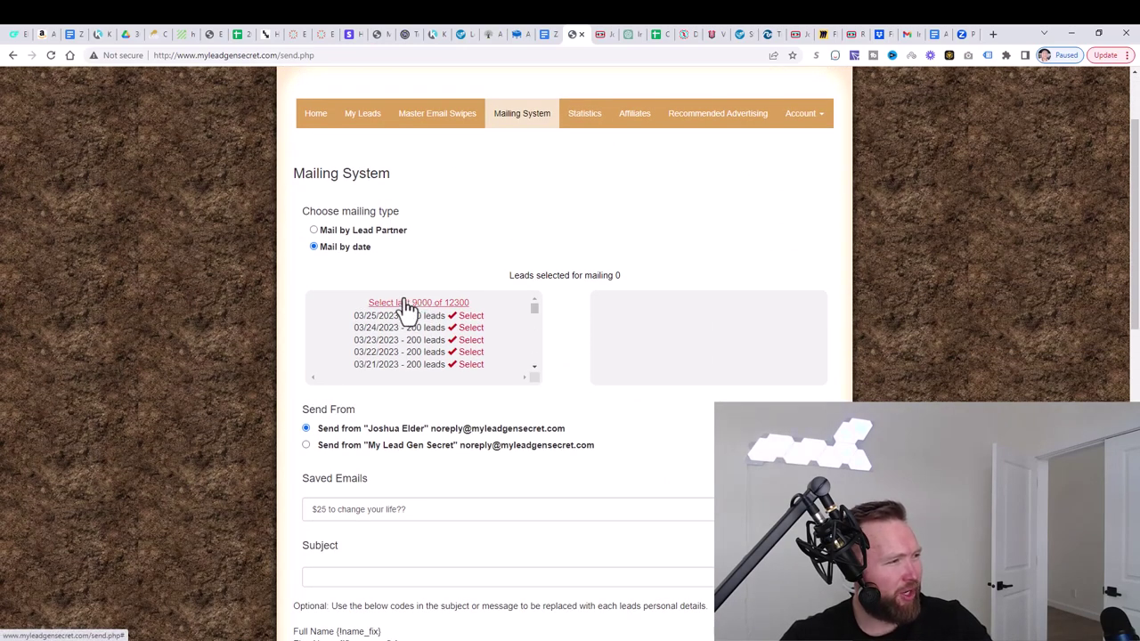
pyautogui.click(412, 303)
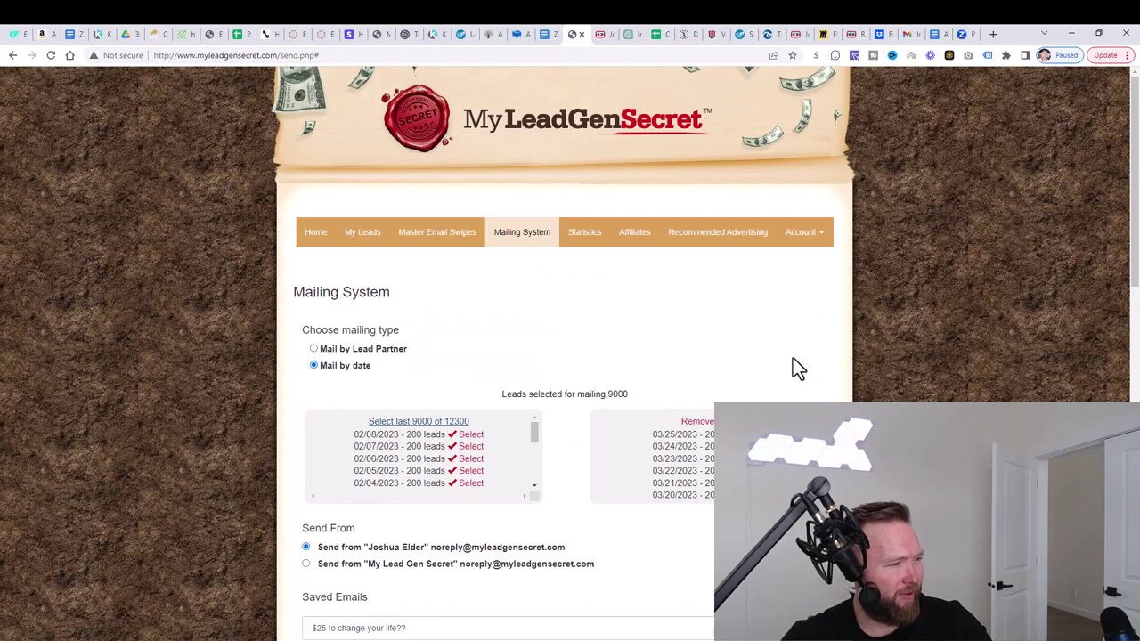
pyautogui.scroll(-3, 819, 369)
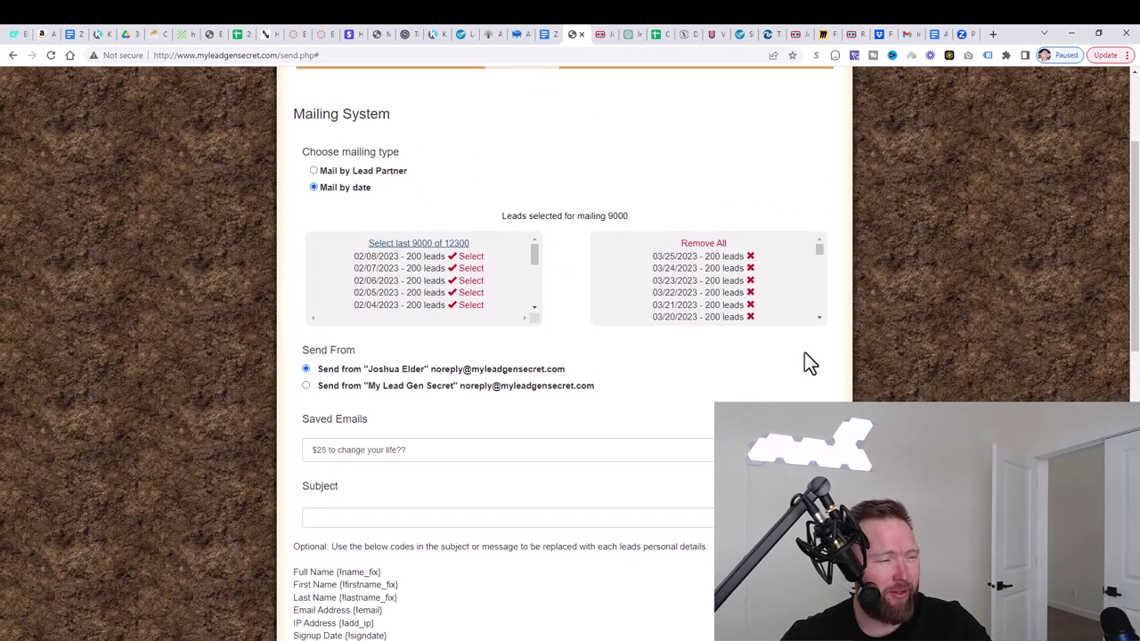
pyautogui.scroll(-6, 784, 298)
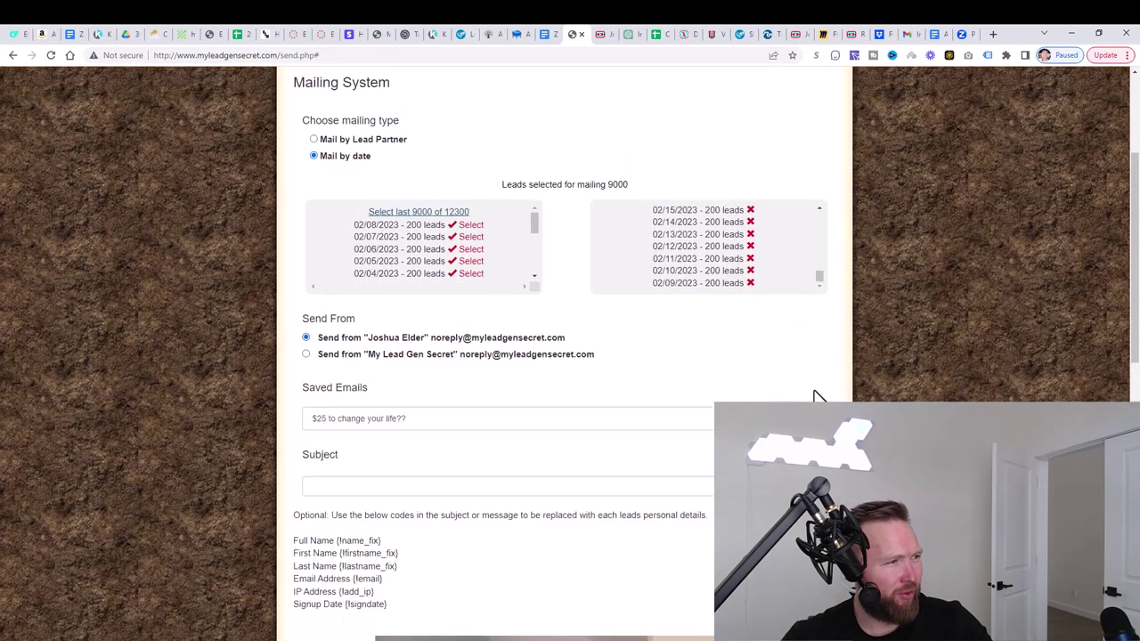
pyautogui.scroll(1, 814, 400)
pyautogui.moveTo(704, 336); pyautogui.dragTo(716, 371)
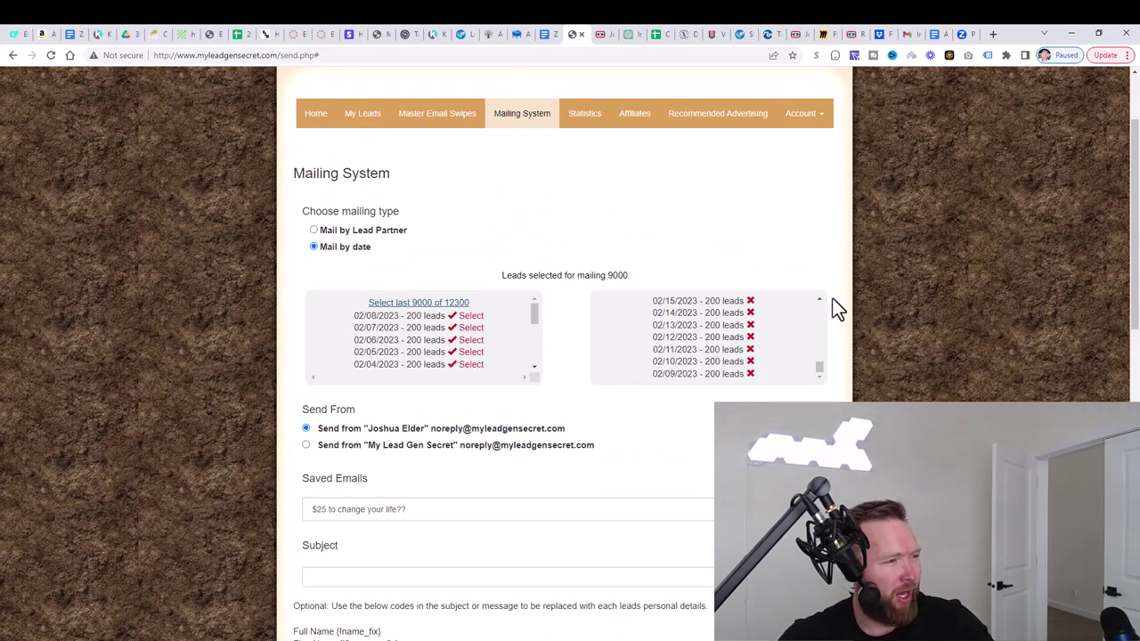
# Examine the mailing form's sender options, saved emails, subject field and message body editor.
pyautogui.scroll(-2, 766, 365)
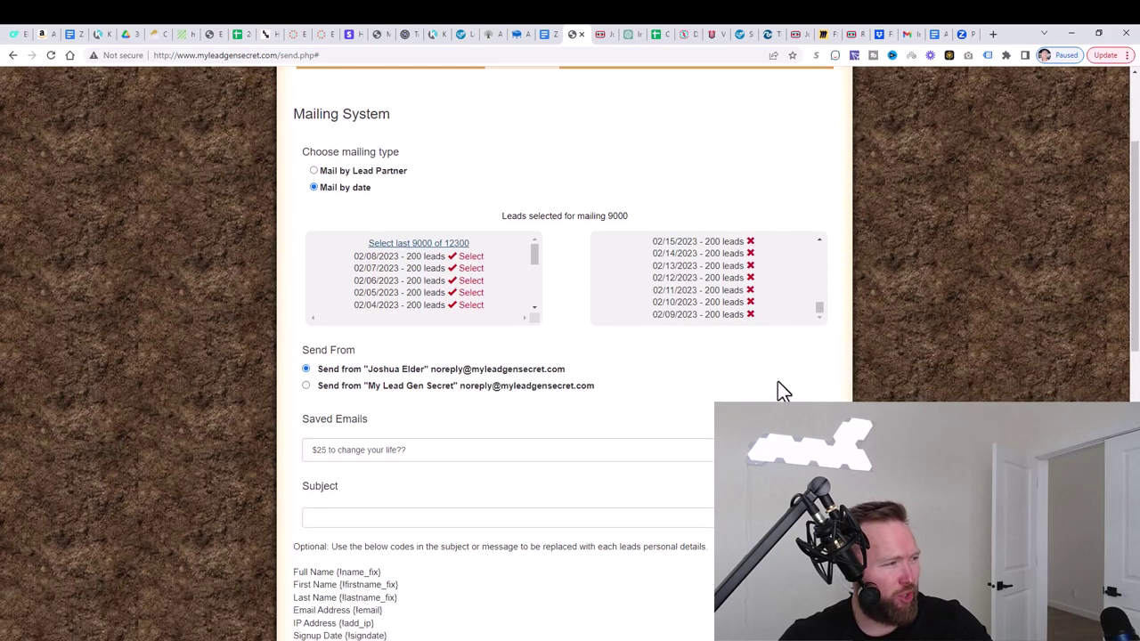
pyautogui.scroll(-2, 778, 385)
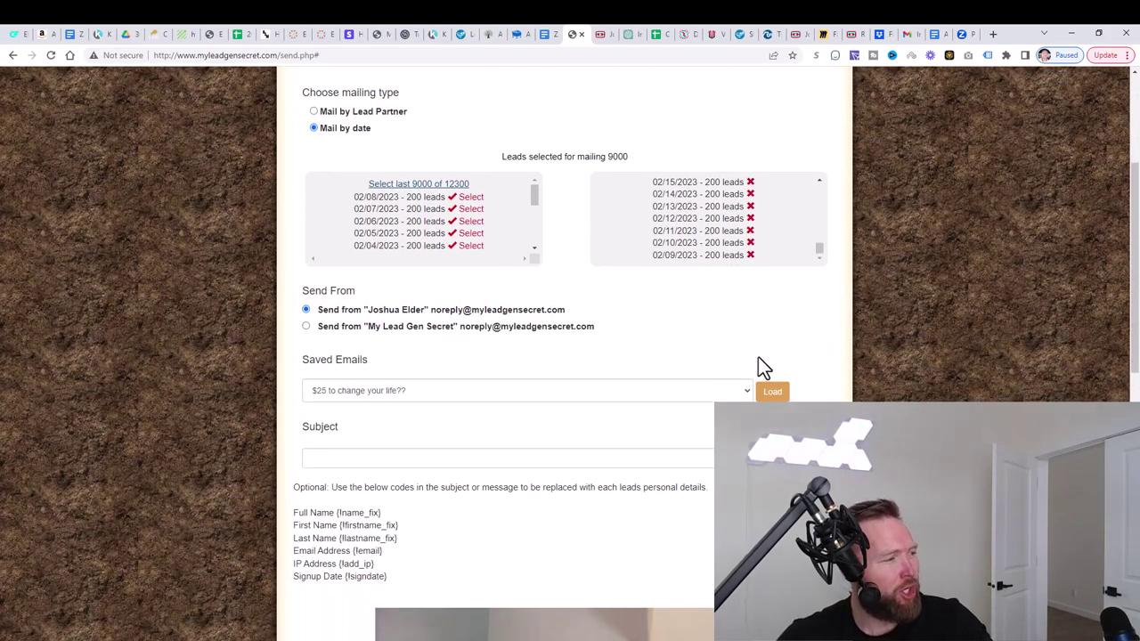
pyautogui.scroll(-3, 758, 357)
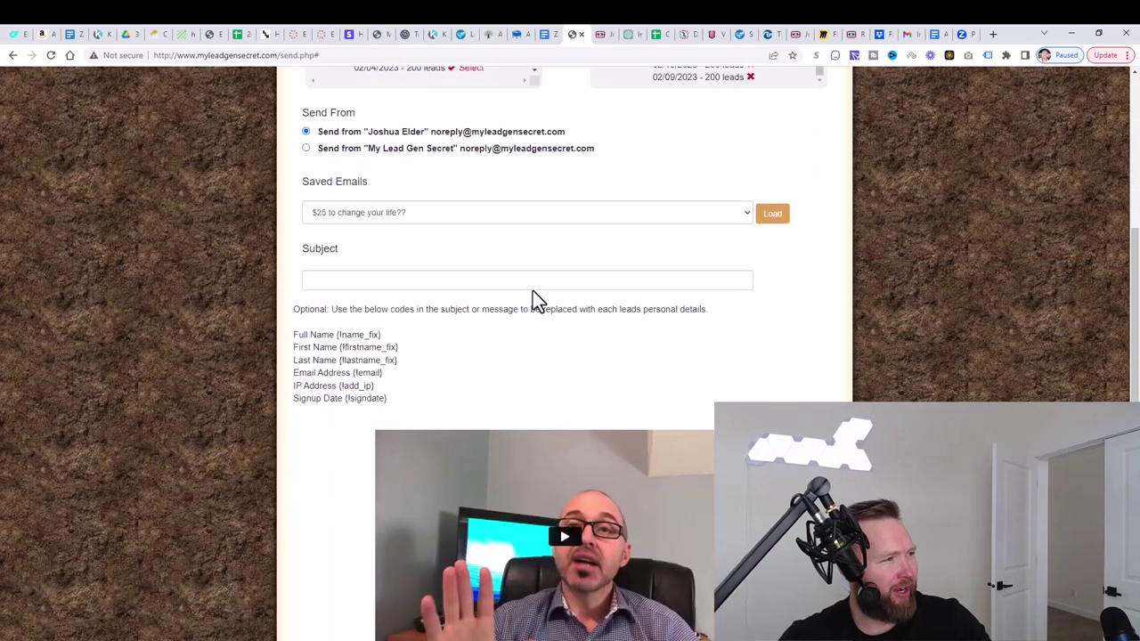
pyautogui.click(533, 281)
pyautogui.scroll(-5, 555, 296)
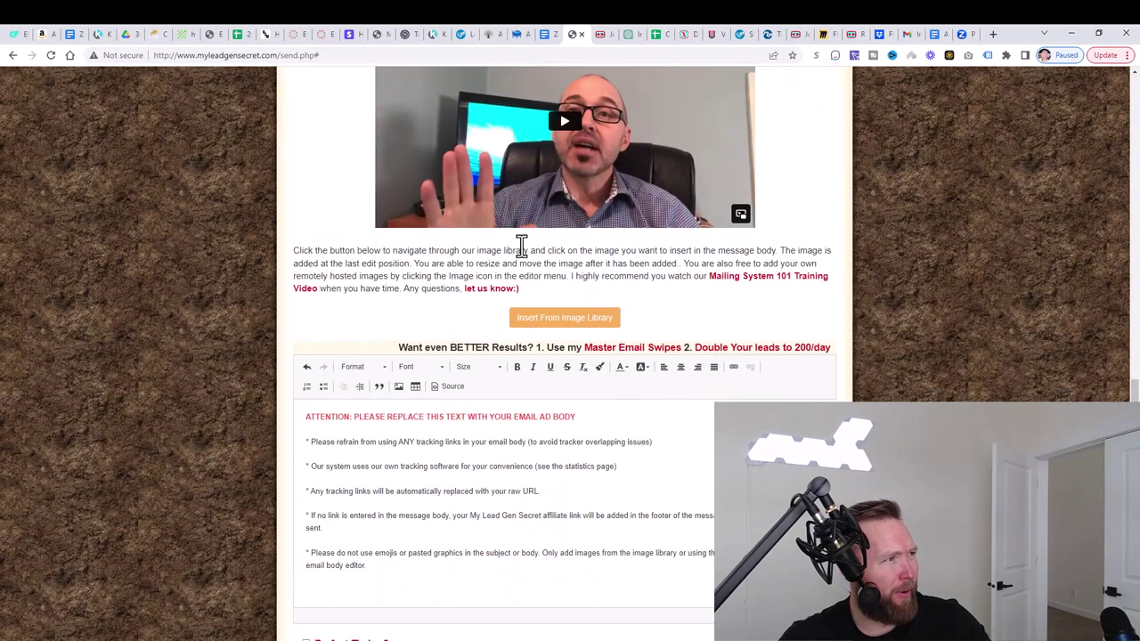
# Switch to SamCart, highlight the All In One $25 Business affiliate link, and return to the mailing form.
pyautogui.click(517, 36)
pyautogui.moveTo(481, 407); pyautogui.dragTo(179, 406)
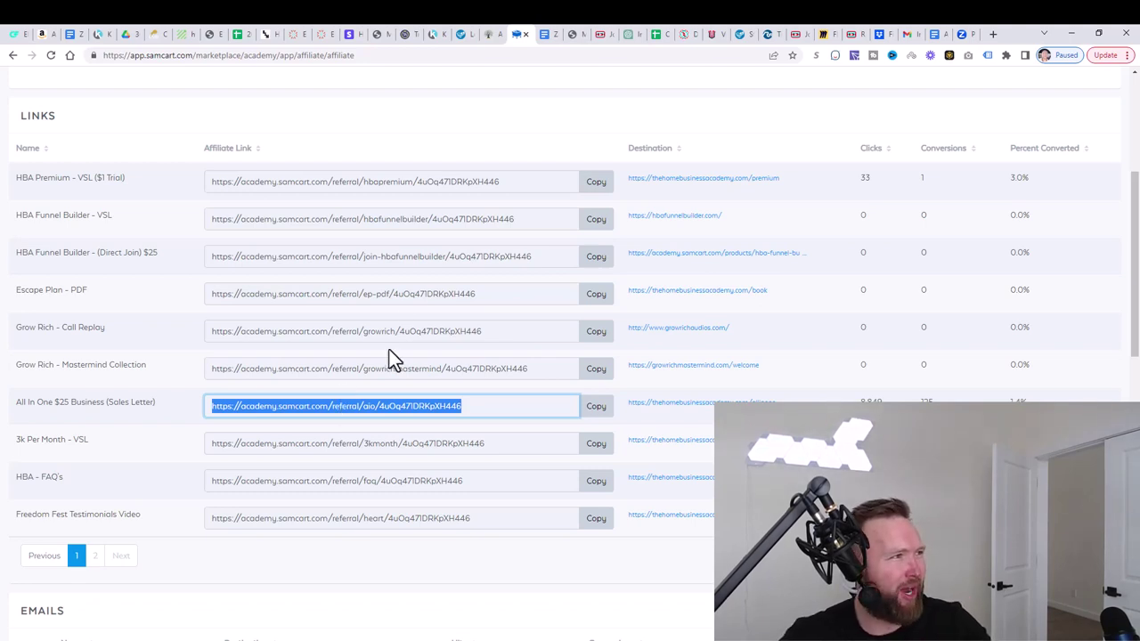
pyautogui.click(571, 40)
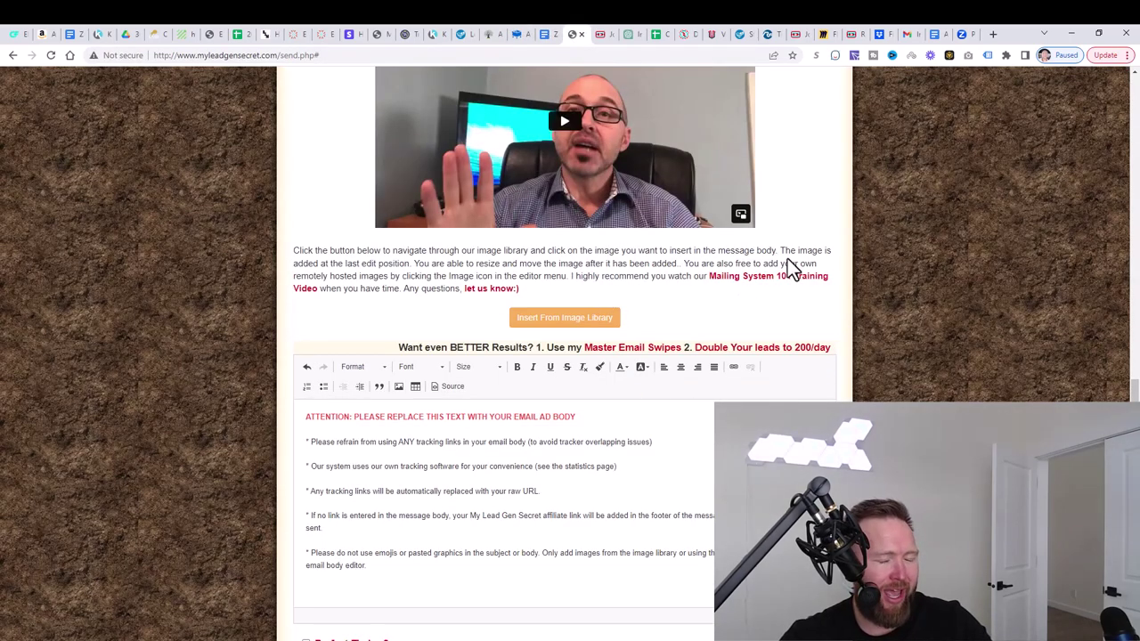
pyautogui.scroll(1, 817, 317)
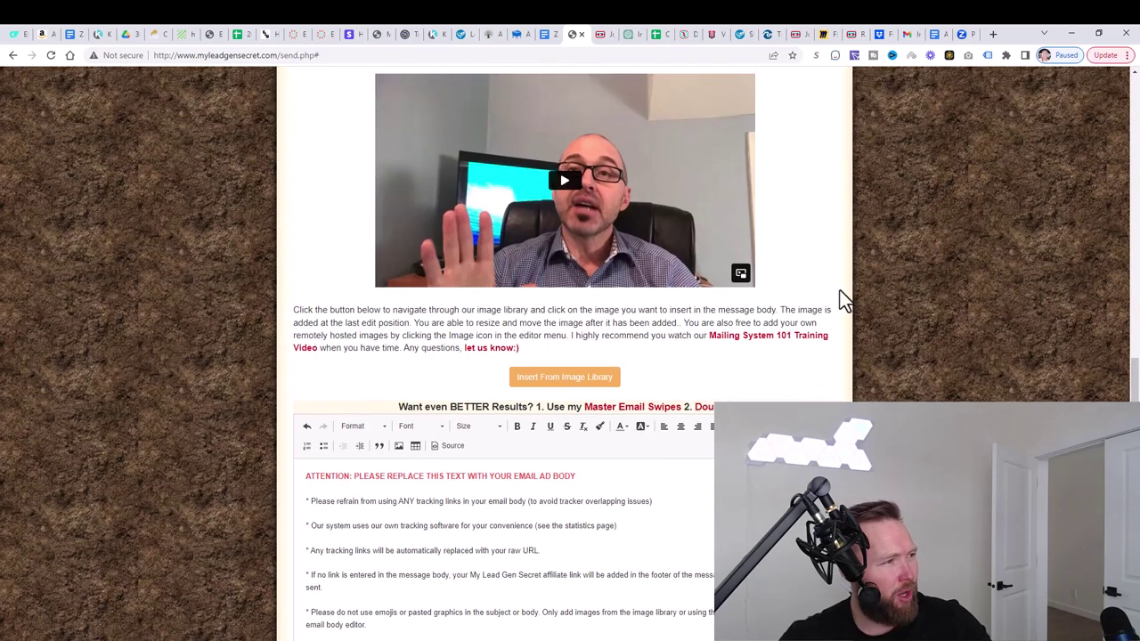
# Look through the Zero To 10K Email Swipes (MLGS) document in Google Docs and return to the mailing form.
pyautogui.click(553, 35)
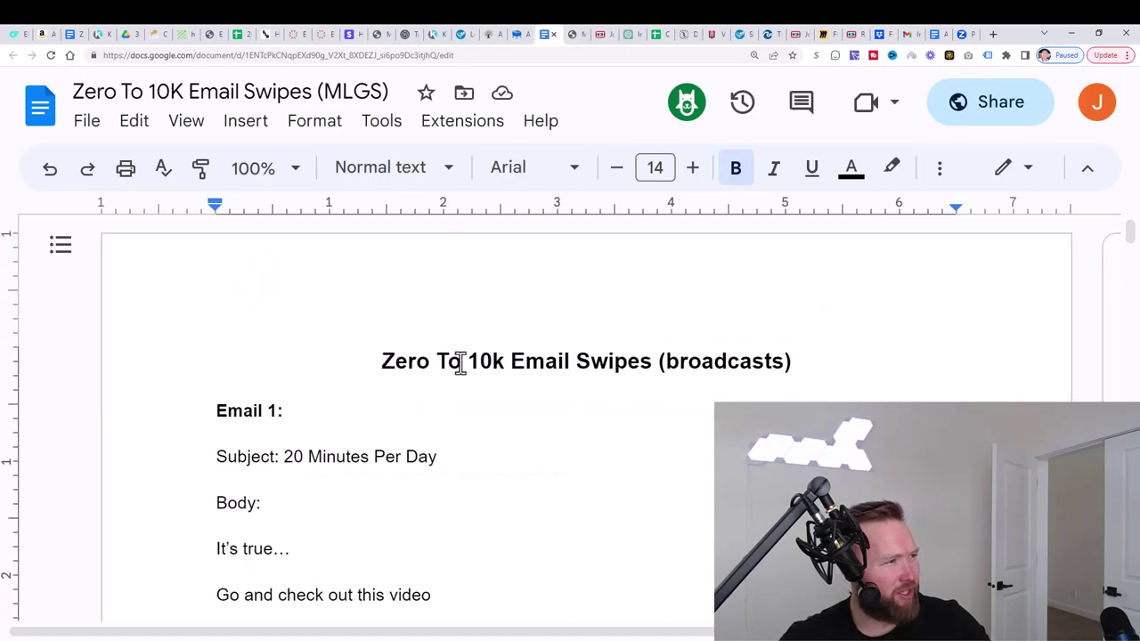
pyautogui.scroll(-5, 733, 339)
pyautogui.scroll(-12, 651, 332)
pyautogui.scroll(-12, 651, 332)
pyautogui.scroll(-15, 651, 332)
pyautogui.scroll(-5, 651, 332)
pyautogui.click(573, 33)
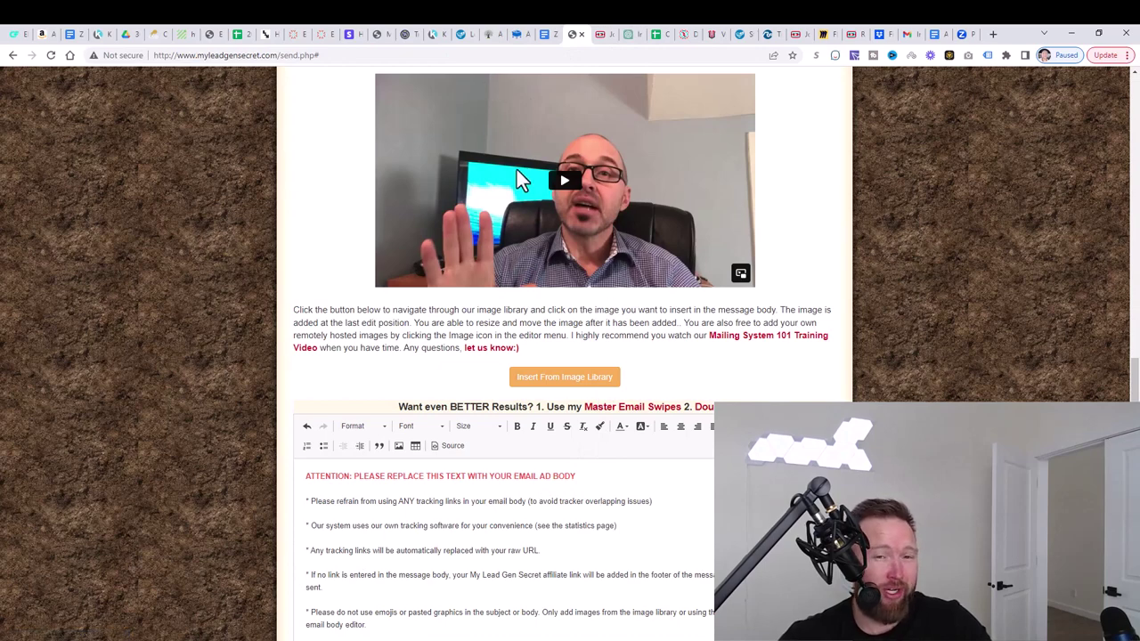
# Switch to The Home Business Academy and open the Emerson Magic Content Machine in HBA Premium (Traffic & Conversions).
pyautogui.click(488, 34)
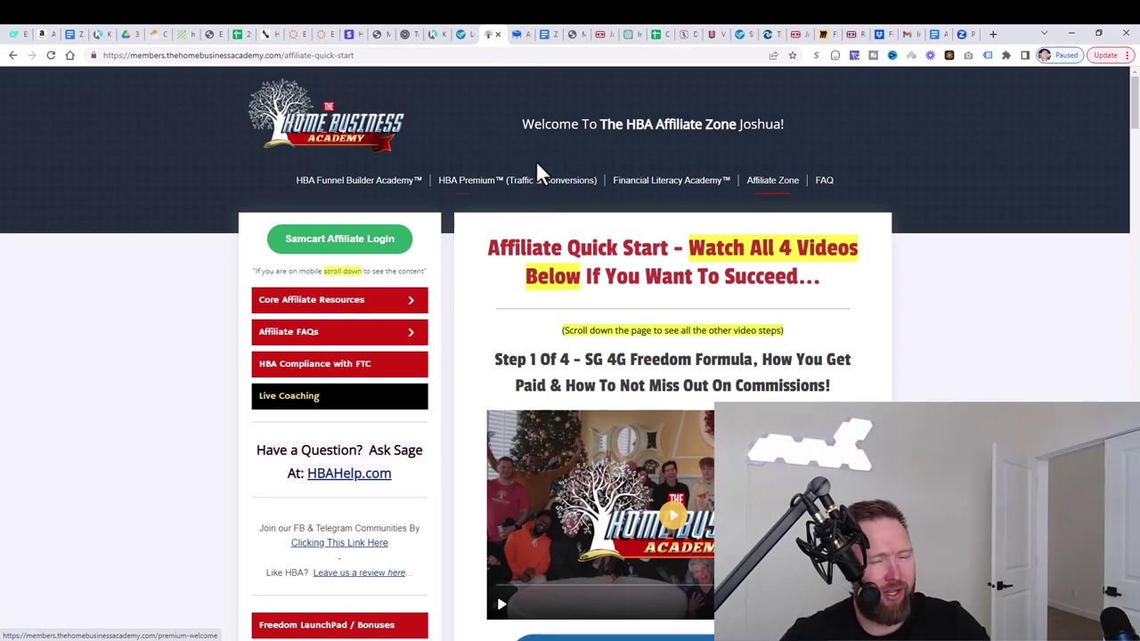
pyautogui.click(522, 182)
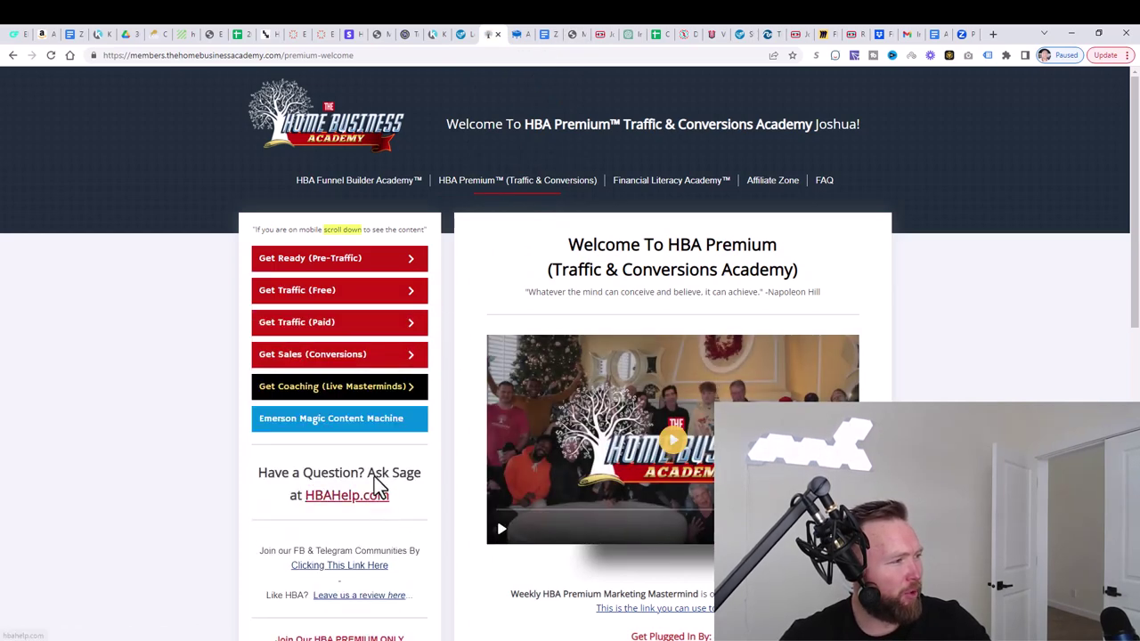
pyautogui.click(350, 427)
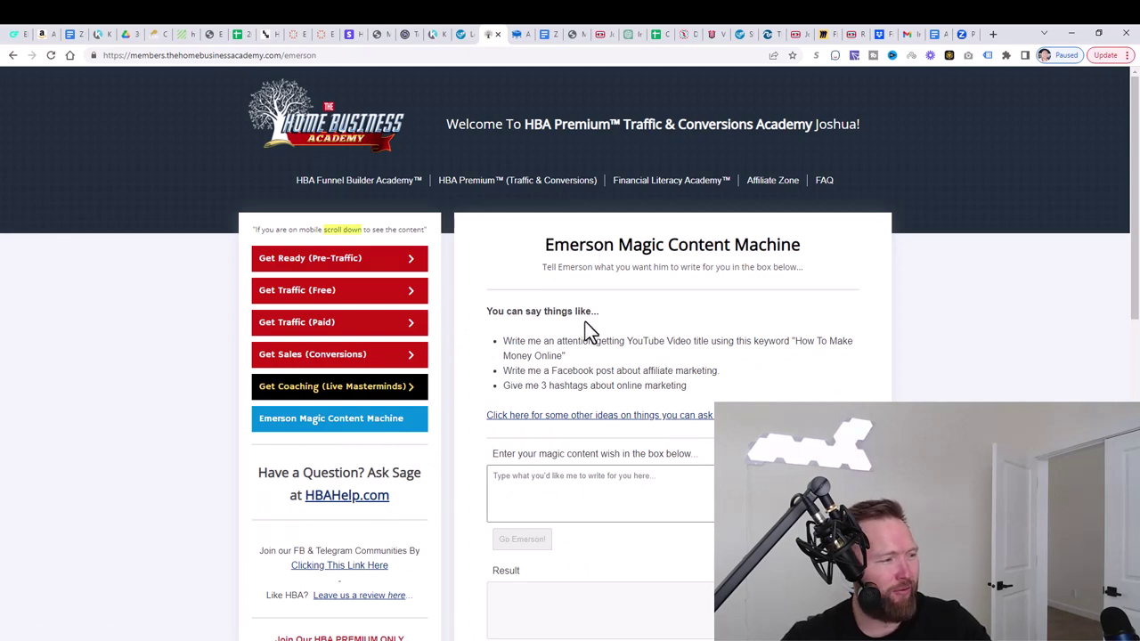
pyautogui.scroll(-1, 587, 338)
pyautogui.scroll(-1, 656, 426)
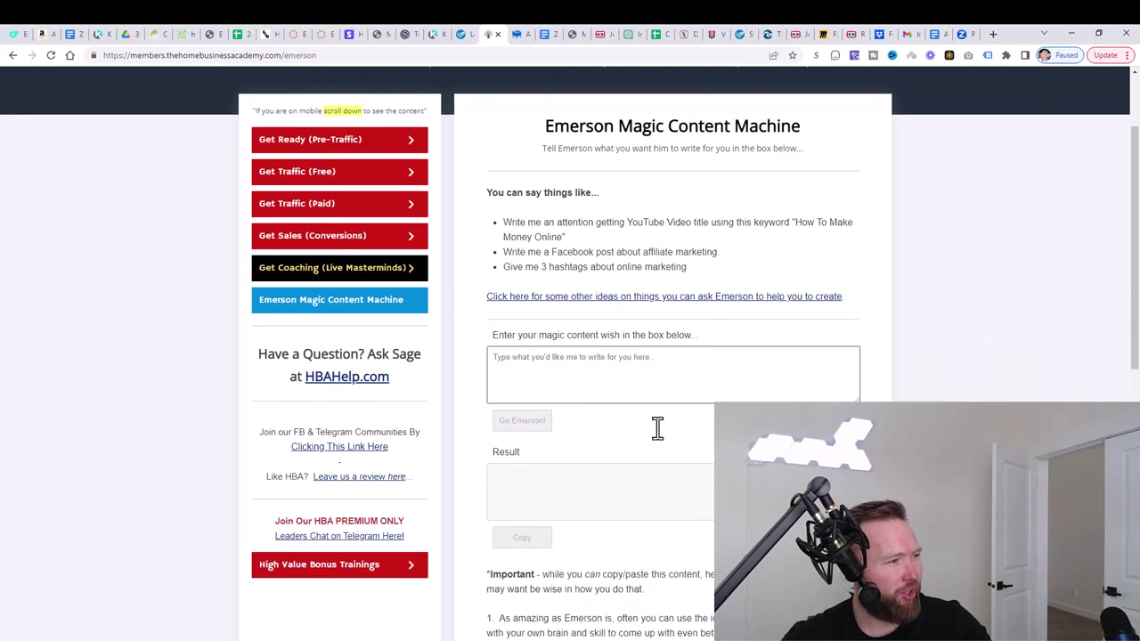
# Begin the content wish for Emerson with the text "will you write an email about".
pyautogui.click(589, 376)
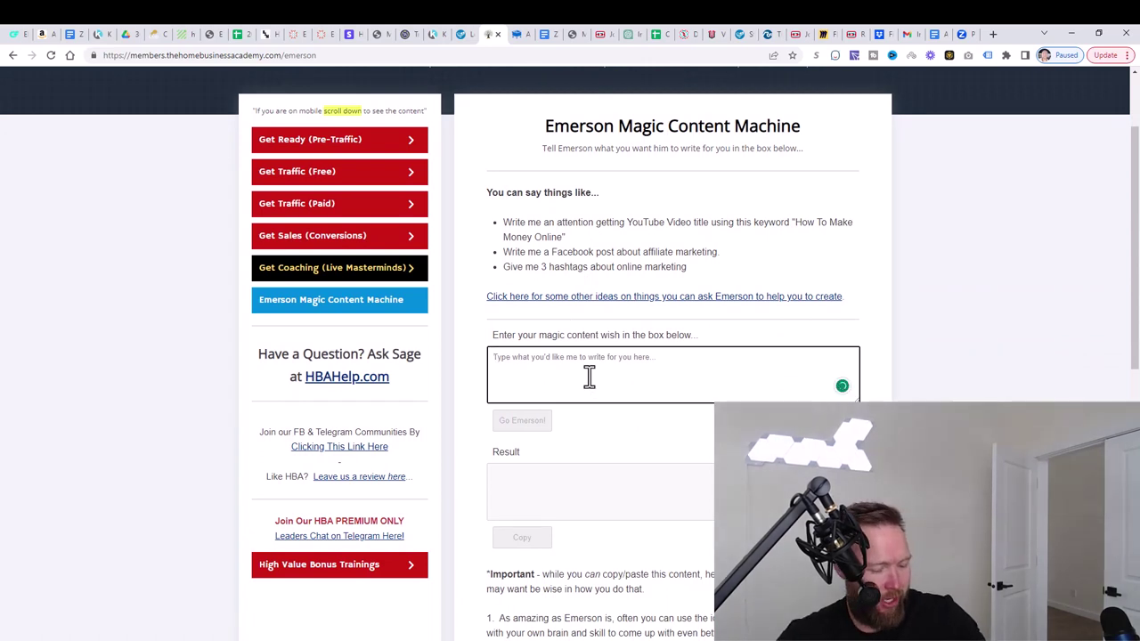
pyautogui.write('will you ')
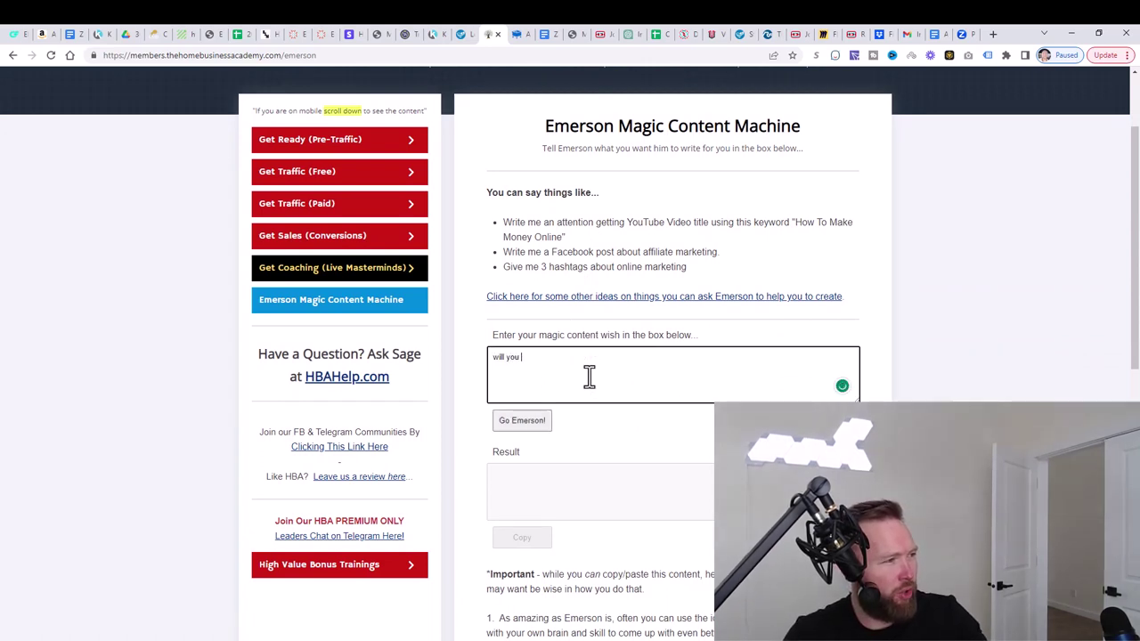
pyautogui.write('write an email about')
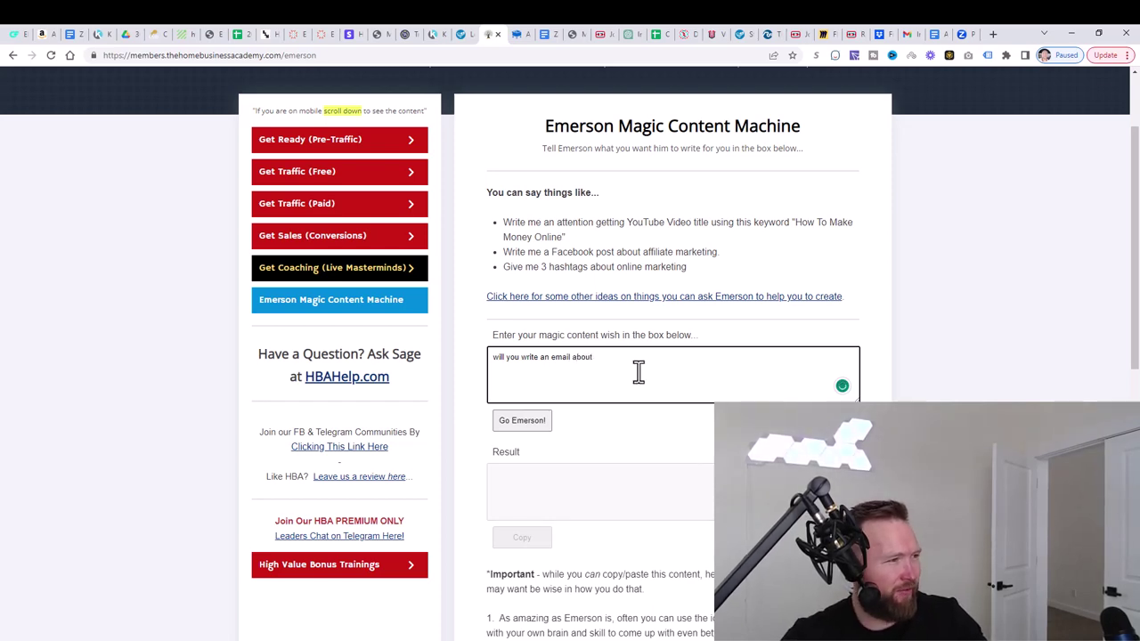
pyautogui.moveTo(629, 371); pyautogui.dragTo(503, 358)
# Copy the All In One $25 Business (Sales Letter) affiliate link from SamCart and open it in a new browser tab.
pyautogui.click(519, 34)
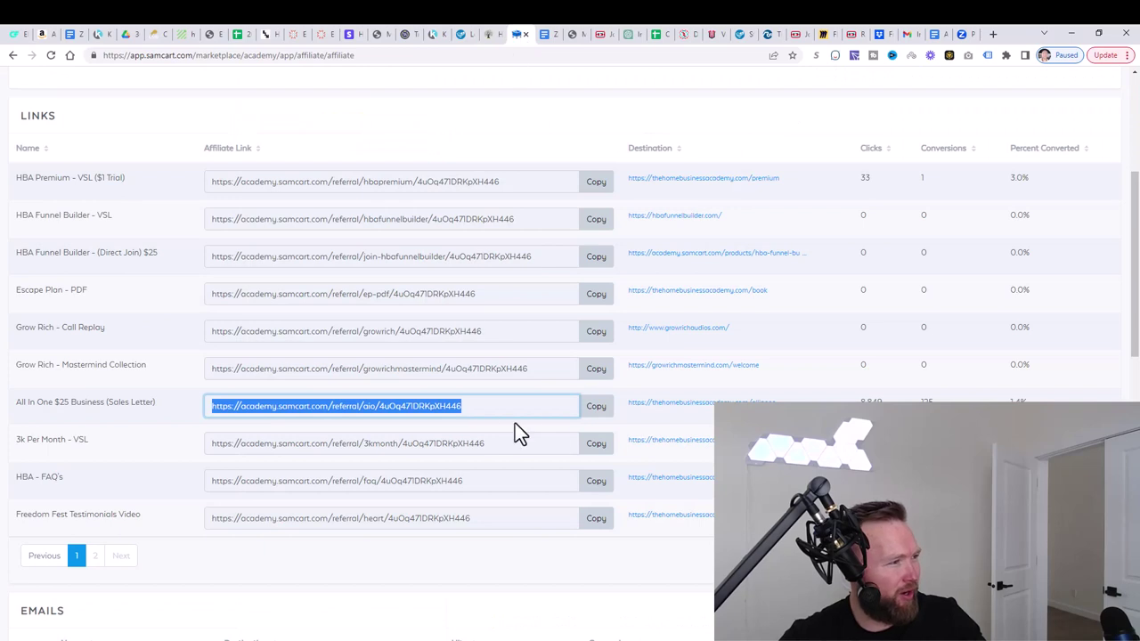
pyautogui.click(596, 406)
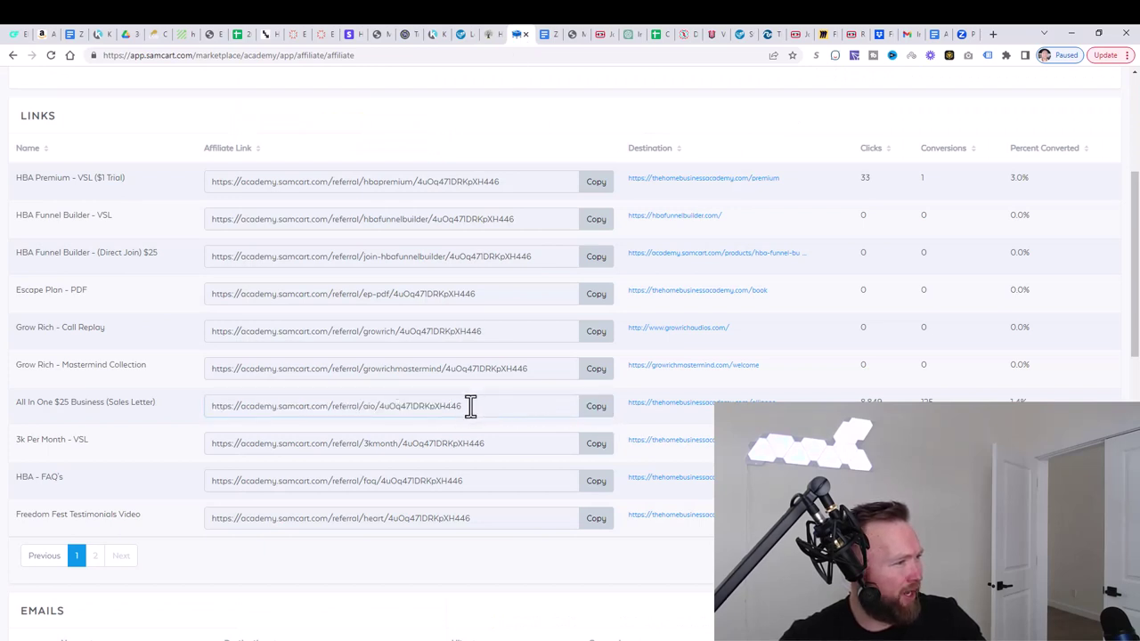
pyautogui.moveTo(463, 408); pyautogui.dragTo(211, 406)
pyautogui.click(988, 34)
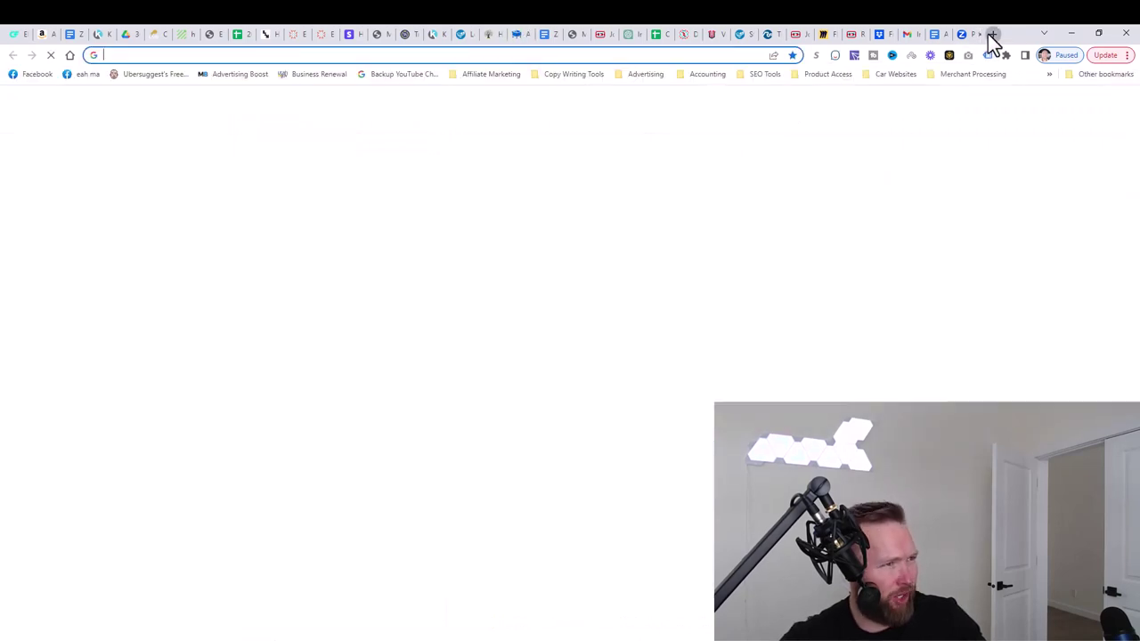
pyautogui.hotkey('ctrl', 'v')
pyautogui.press('Return')
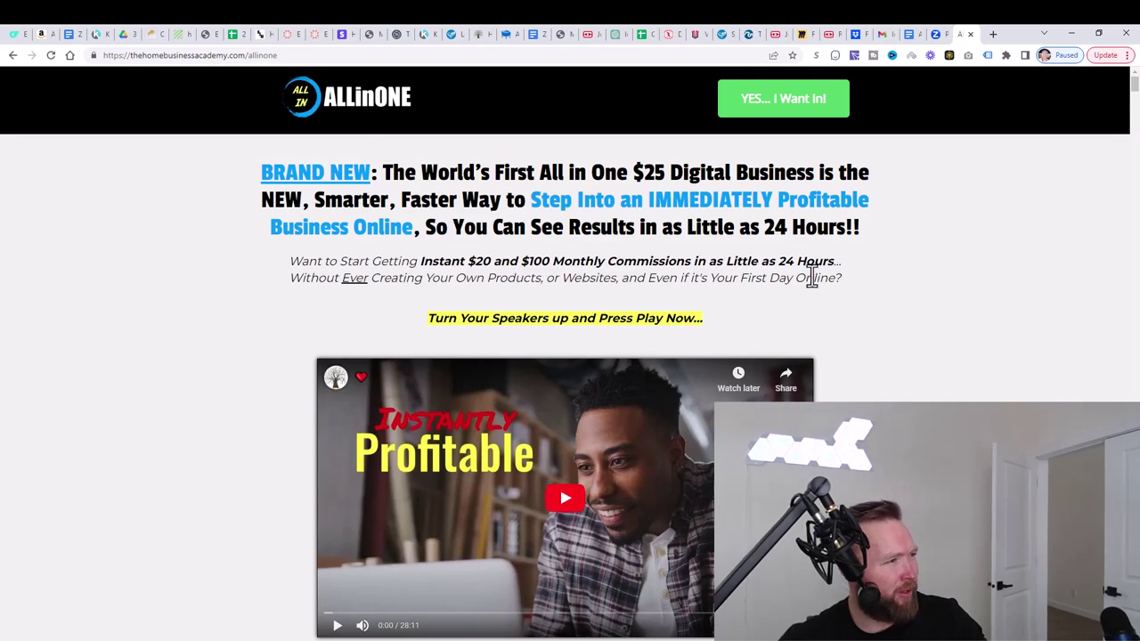
# Look through the ALLinONE sales page and return to its headline.
pyautogui.scroll(-10, 814, 285)
pyautogui.scroll(-5, 806, 272)
pyautogui.scroll(8, 807, 272)
pyautogui.scroll(7, 806, 272)
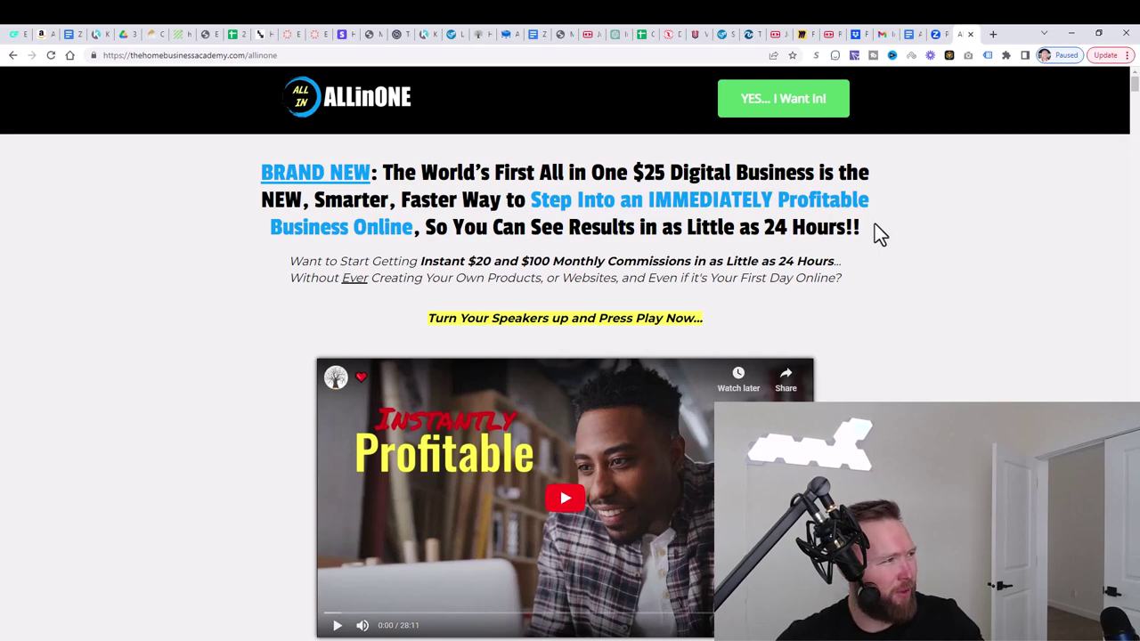
# Copy the ALLinONE headline from "The World's First All in One $25 Digital Business" onward and append it to the Emerson content wish.
pyautogui.moveTo(856, 221); pyautogui.dragTo(379, 176)
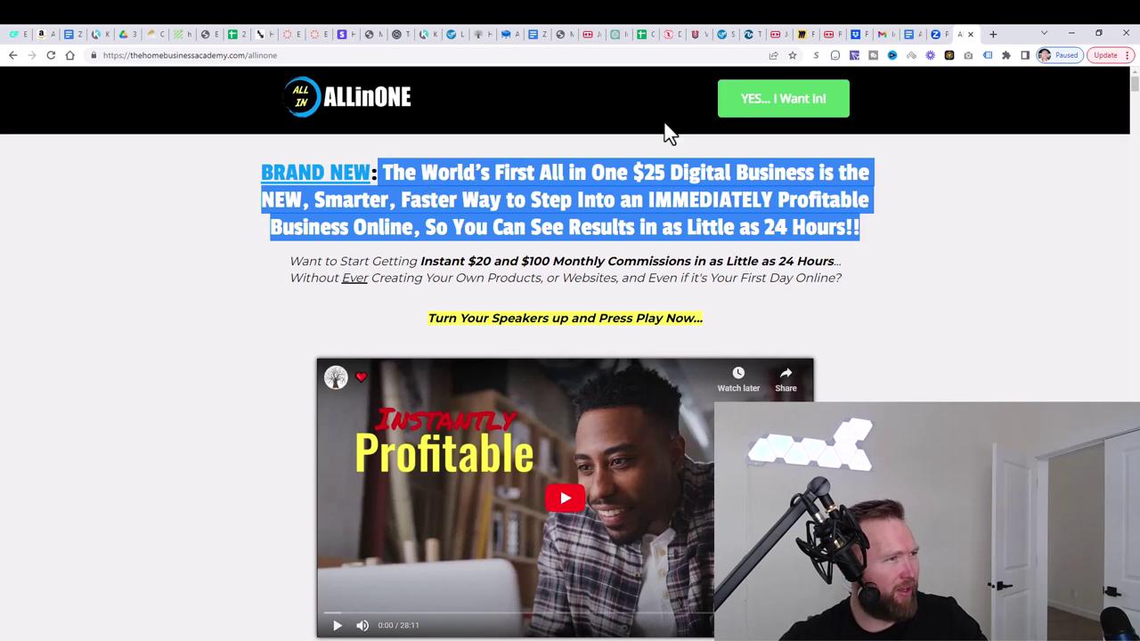
pyautogui.click(480, 35)
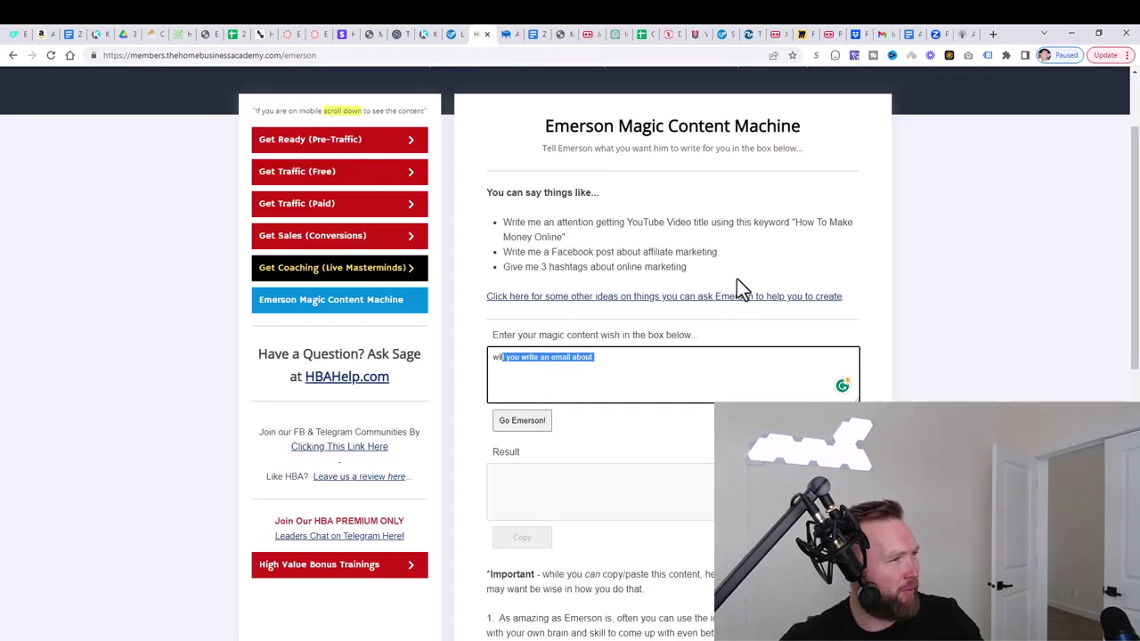
pyautogui.scroll(2, 719, 246)
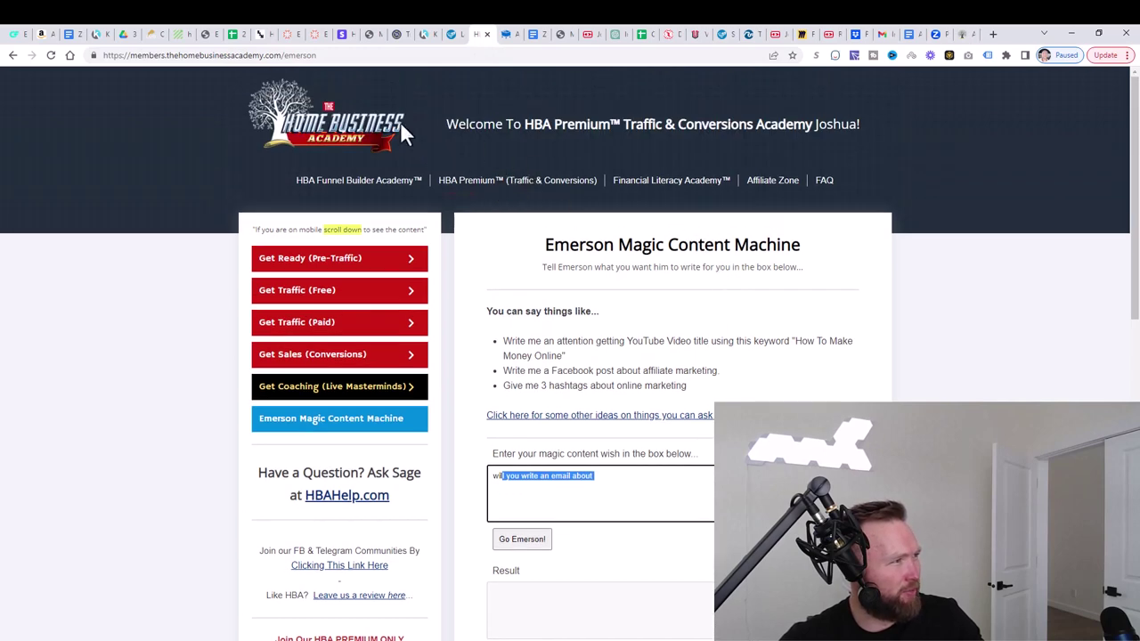
pyautogui.scroll(-1, 624, 470)
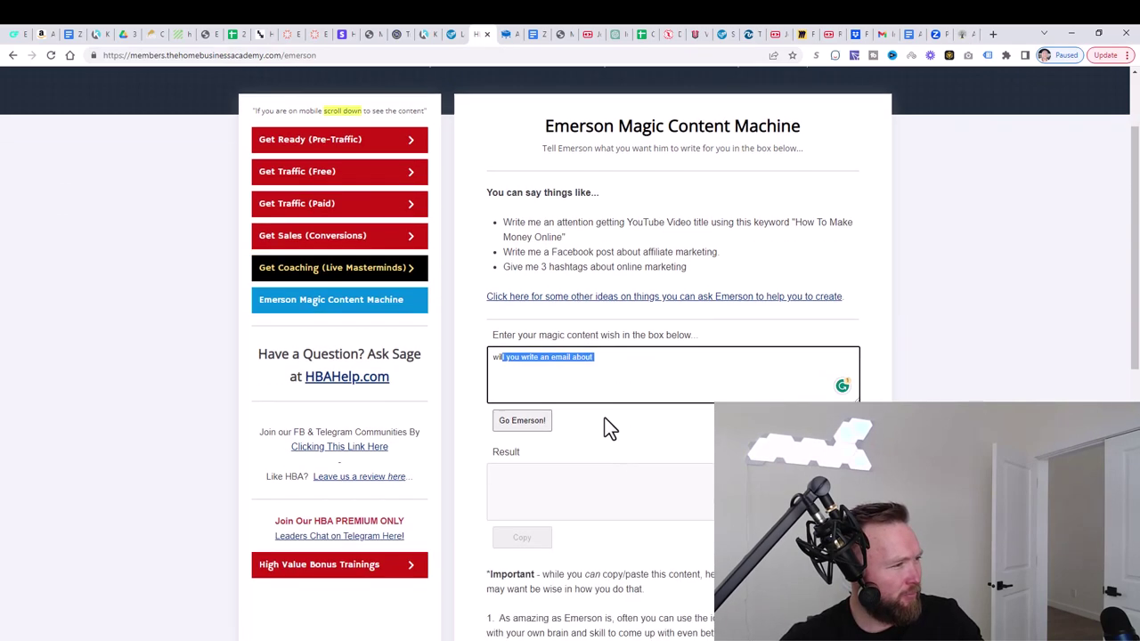
pyautogui.click(610, 365)
pyautogui.hotkey('ctrl', 'v')
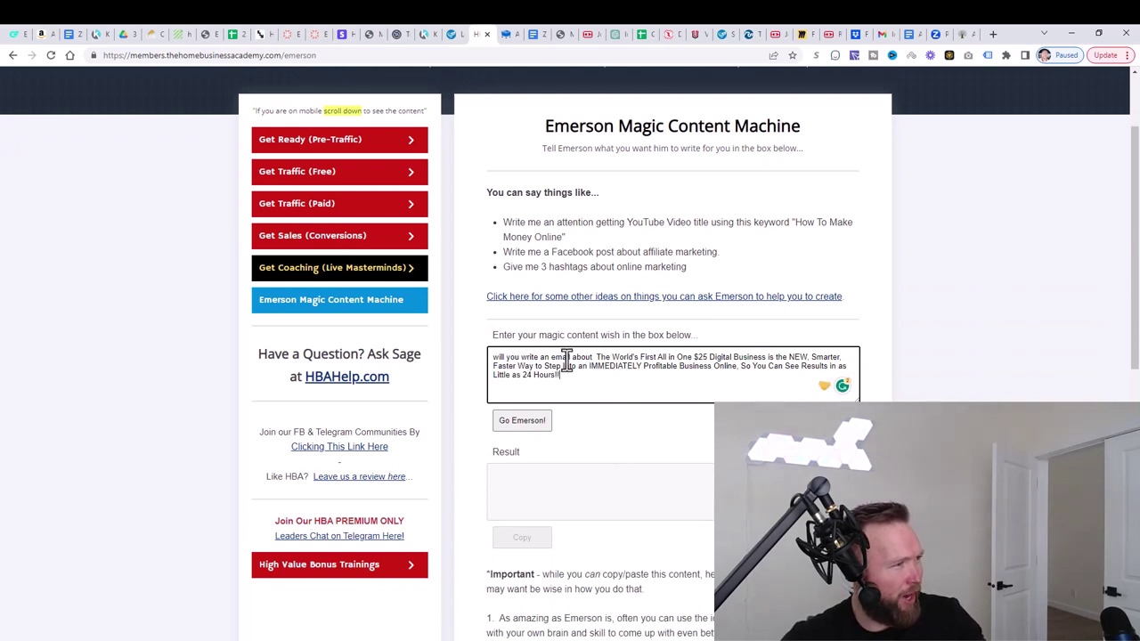
# Insert "that" before "is the NEW" in the wish, remove the extra space after "about", and have Emerson generate the email.
pyautogui.click(602, 358)
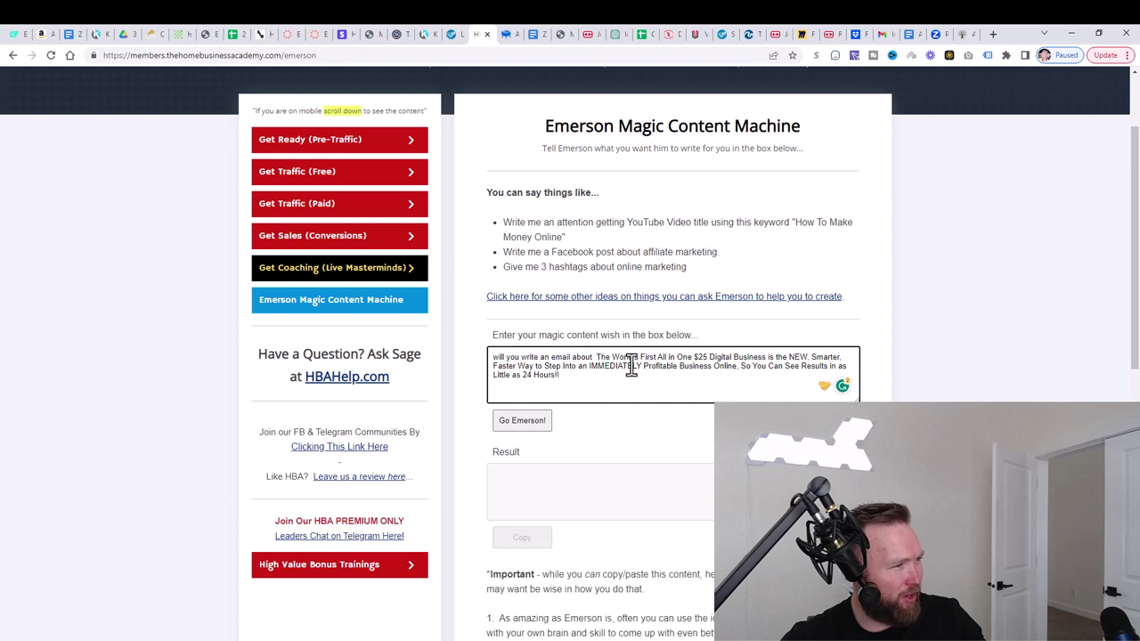
pyautogui.click(770, 358)
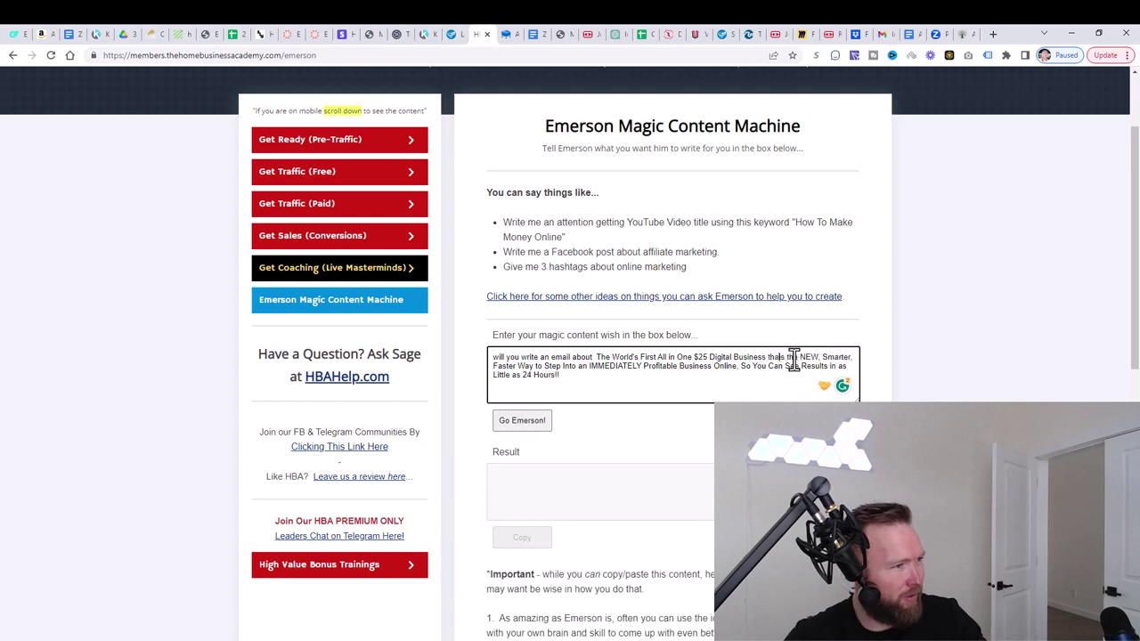
pyautogui.write('that i')
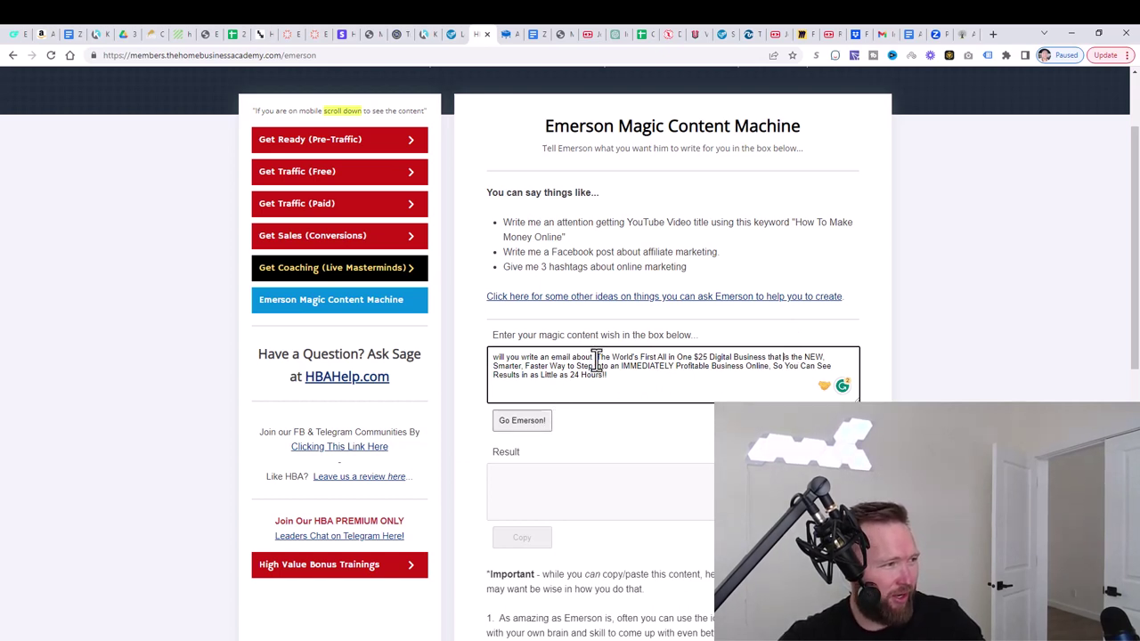
pyautogui.press('BackSpace')
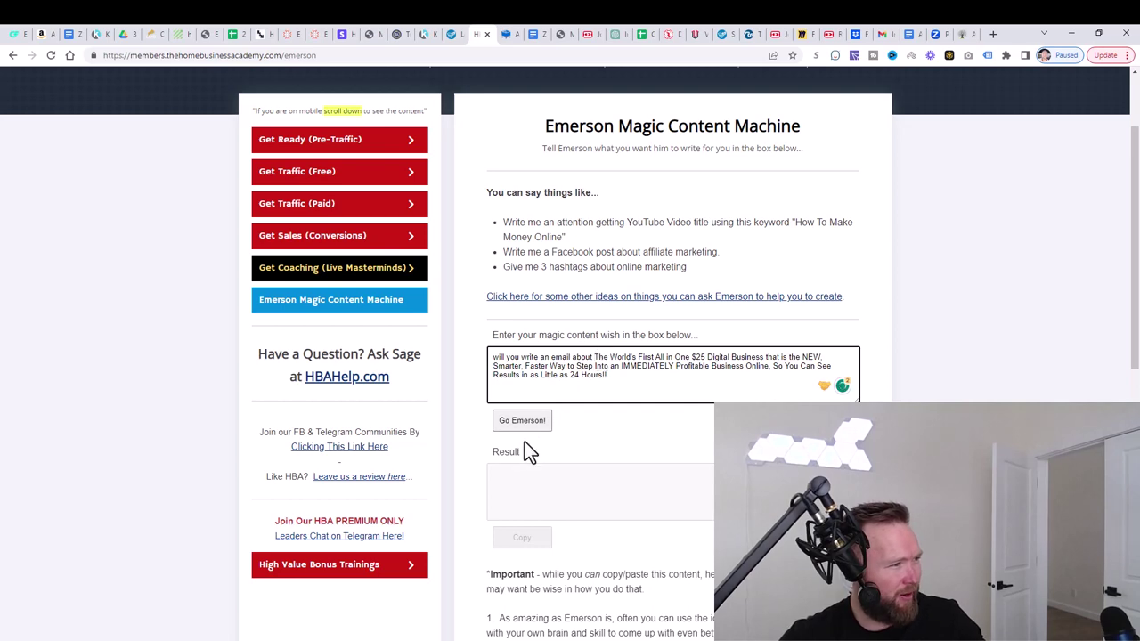
pyautogui.click(530, 429)
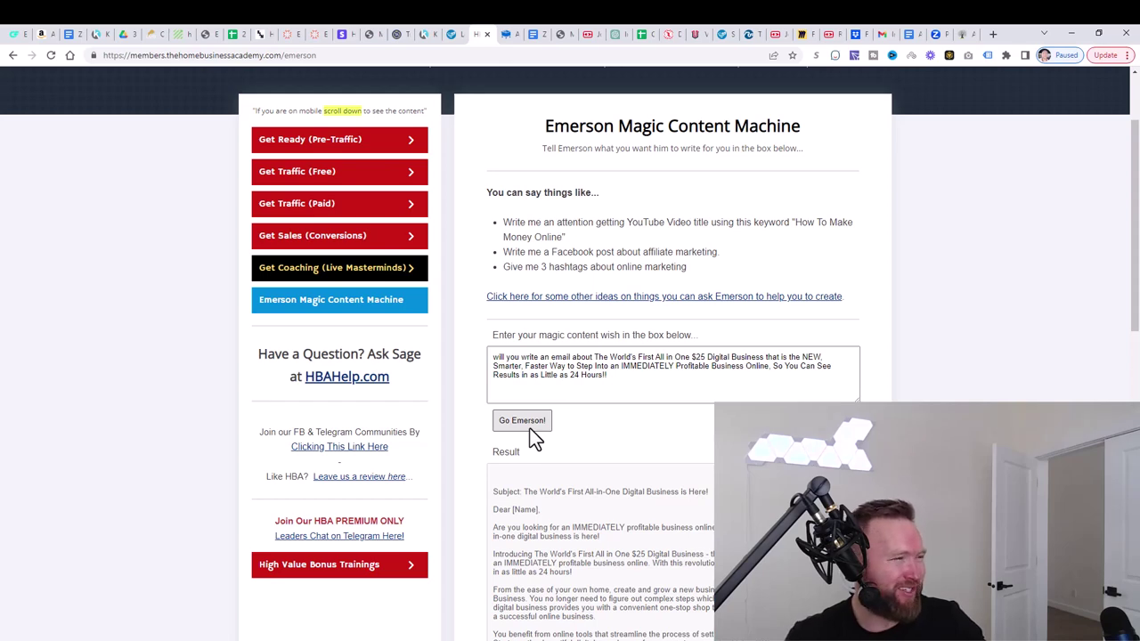
# Copy the generated subject "The World's First All-in-One Digital Business is Here!" into the email's Subject in My Lead Gen Secret.
pyautogui.scroll(-2, 609, 401)
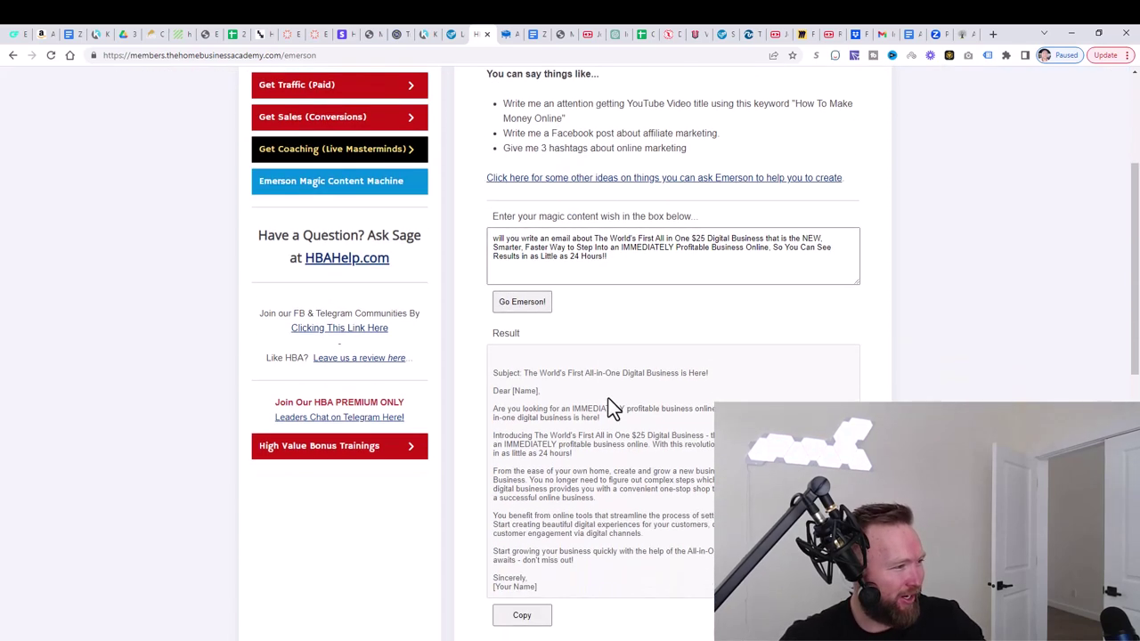
pyautogui.moveTo(710, 373); pyautogui.dragTo(525, 378)
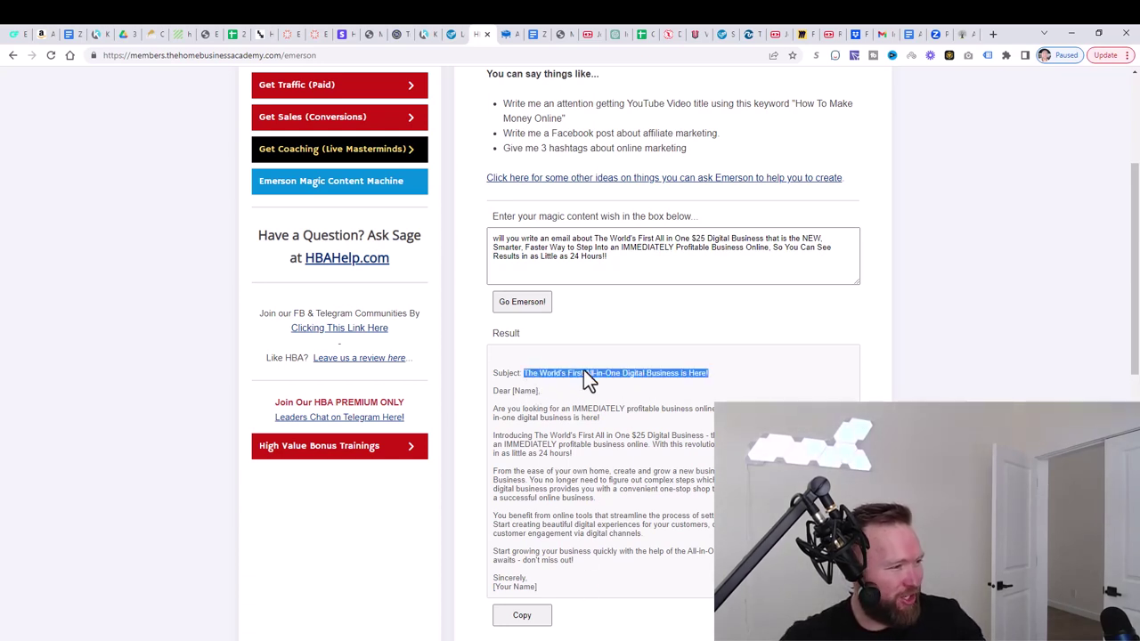
pyautogui.click(562, 36)
pyautogui.scroll(4, 810, 361)
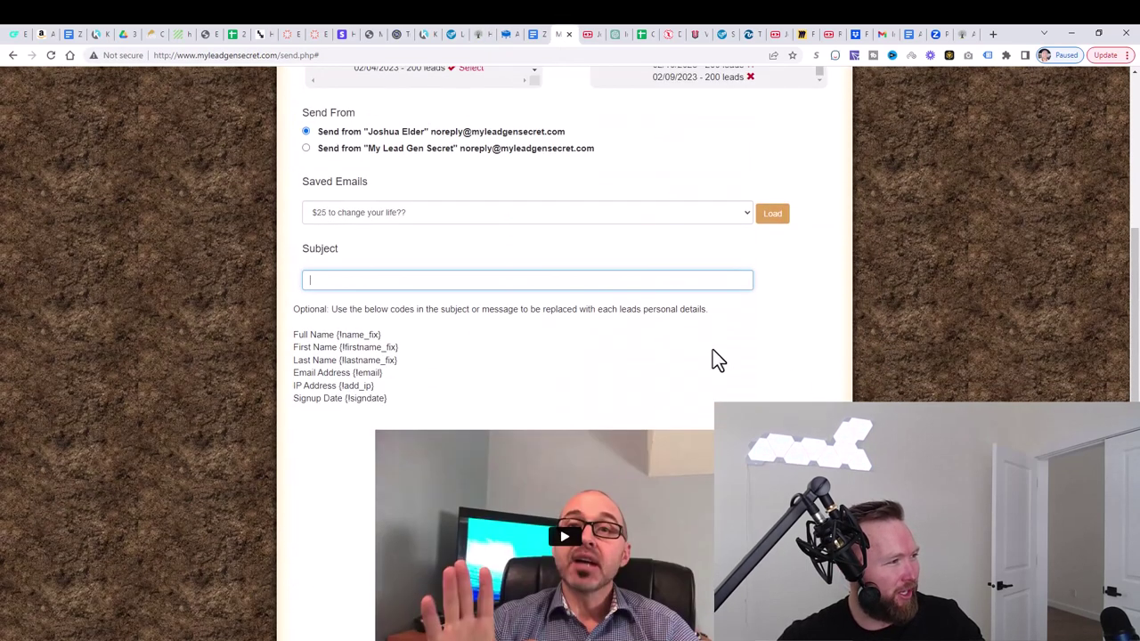
pyautogui.write("The World's First All-In-One Digital Business is Here!")
pyautogui.click(308, 278)
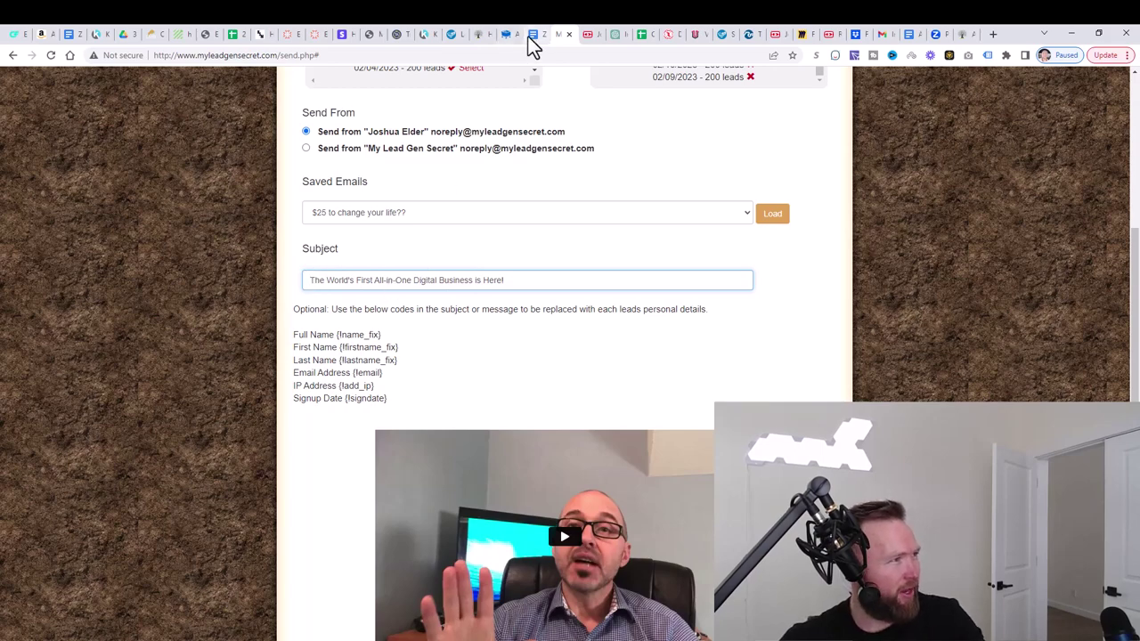
pyautogui.click(479, 37)
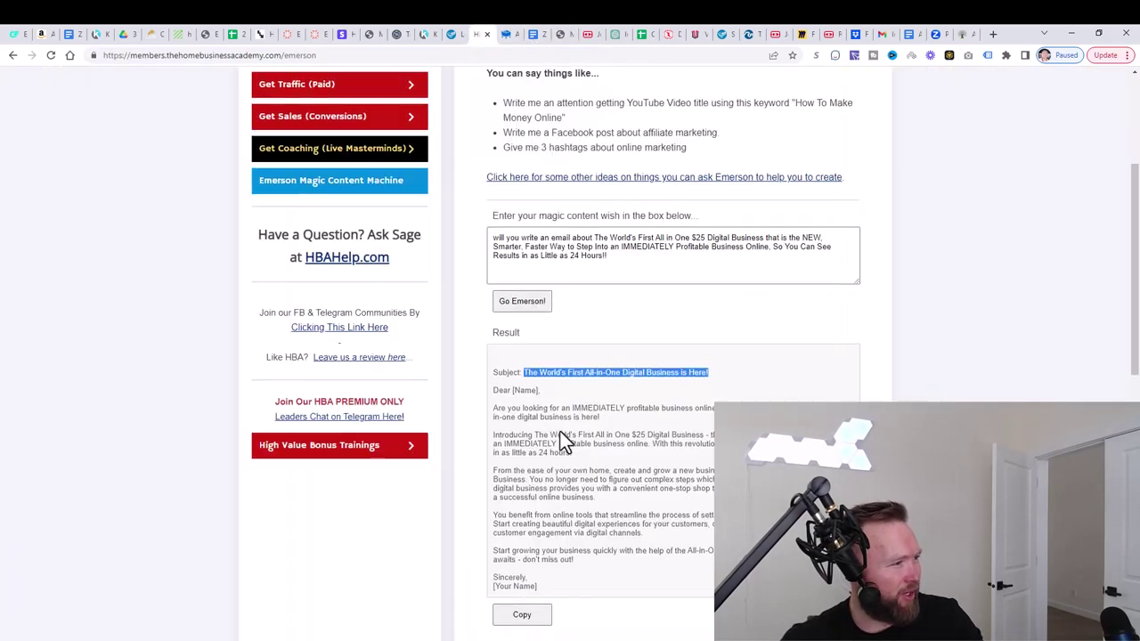
pyautogui.scroll(-1, 560, 440)
pyautogui.moveTo(575, 532); pyautogui.dragTo(495, 346)
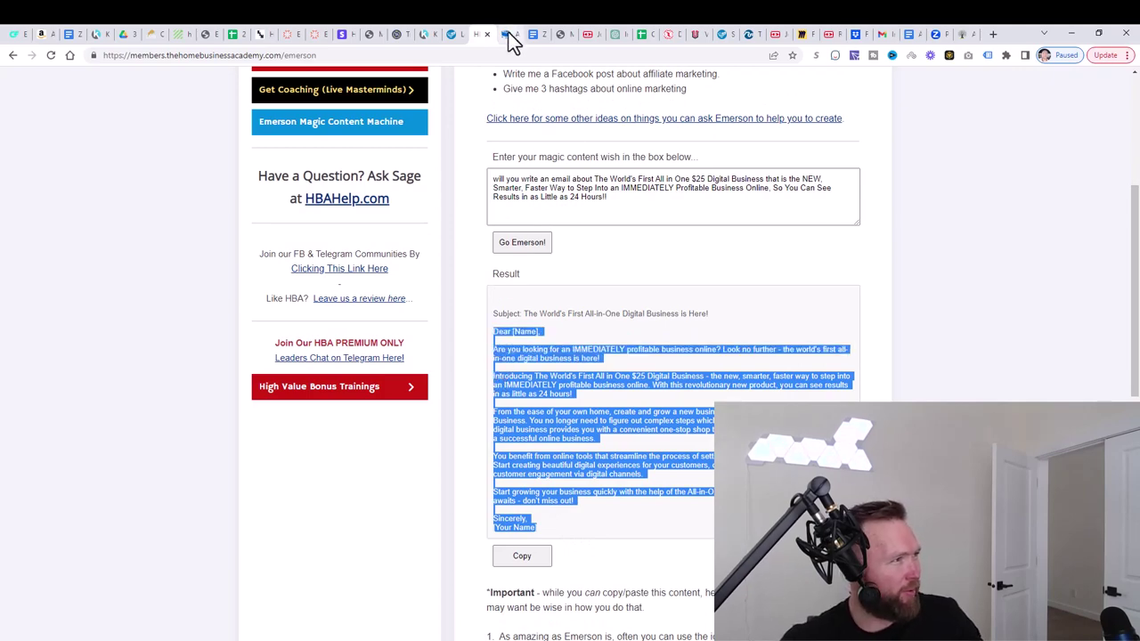
pyautogui.click(559, 39)
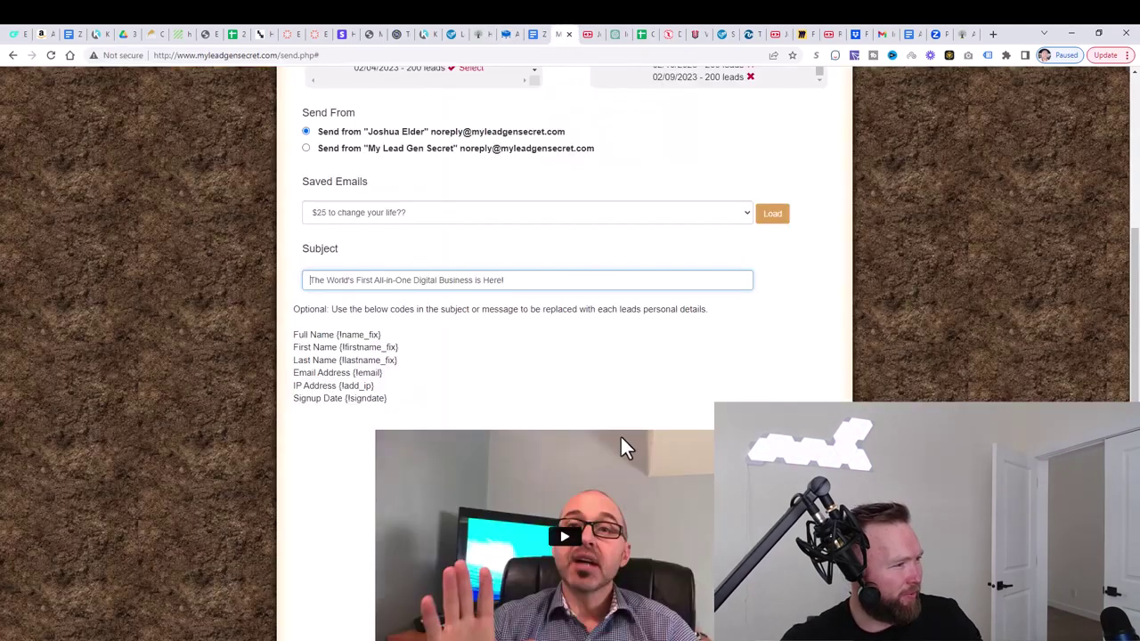
pyautogui.scroll(-5, 621, 445)
pyautogui.tripleClick(465, 463)
pyautogui.hotkey('ctrl', 'a')
pyautogui.hotkey('ctrl', 'v')
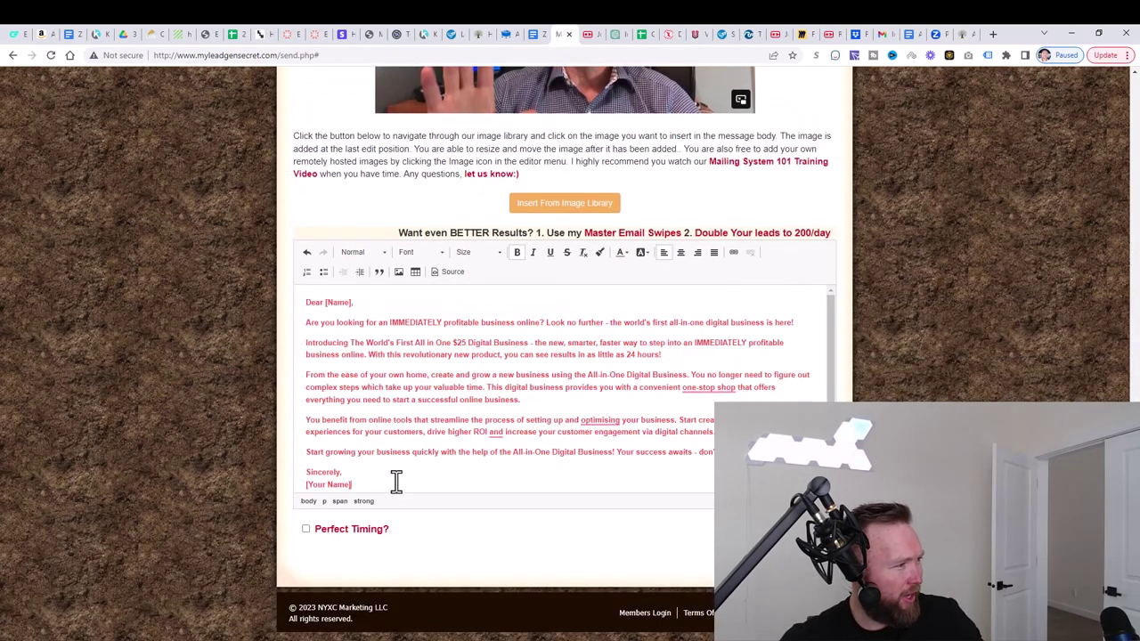
# Remove the bold formatting and red text colour from the entire message body.
pyautogui.moveTo(392, 483); pyautogui.dragTo(305, 302)
pyautogui.moveTo(380, 484); pyautogui.dragTo(301, 300)
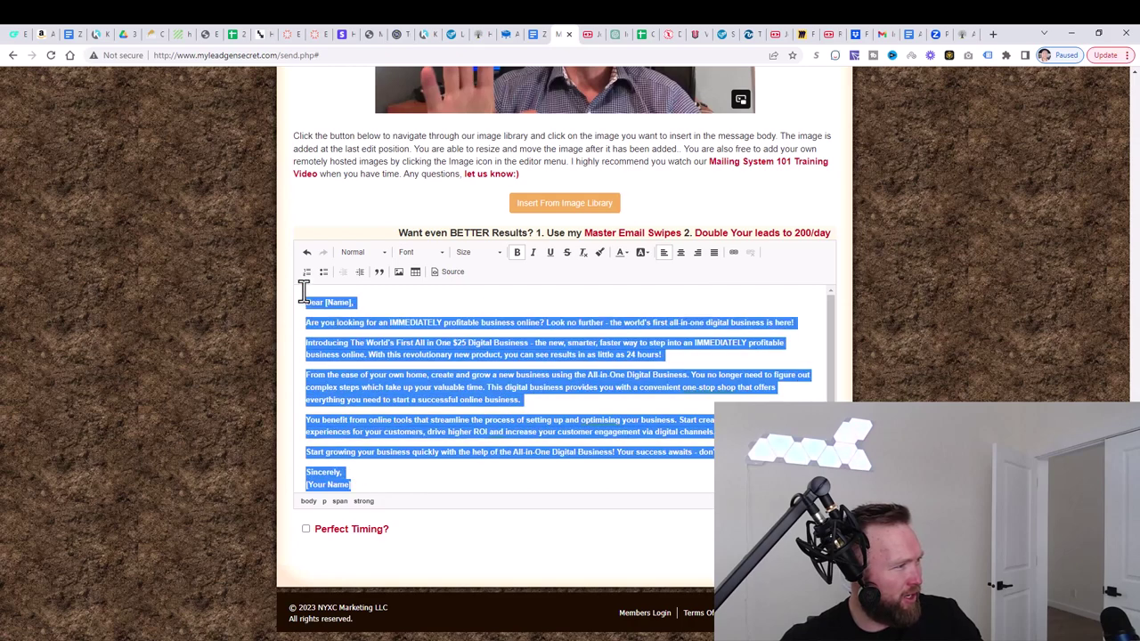
pyautogui.click(516, 253)
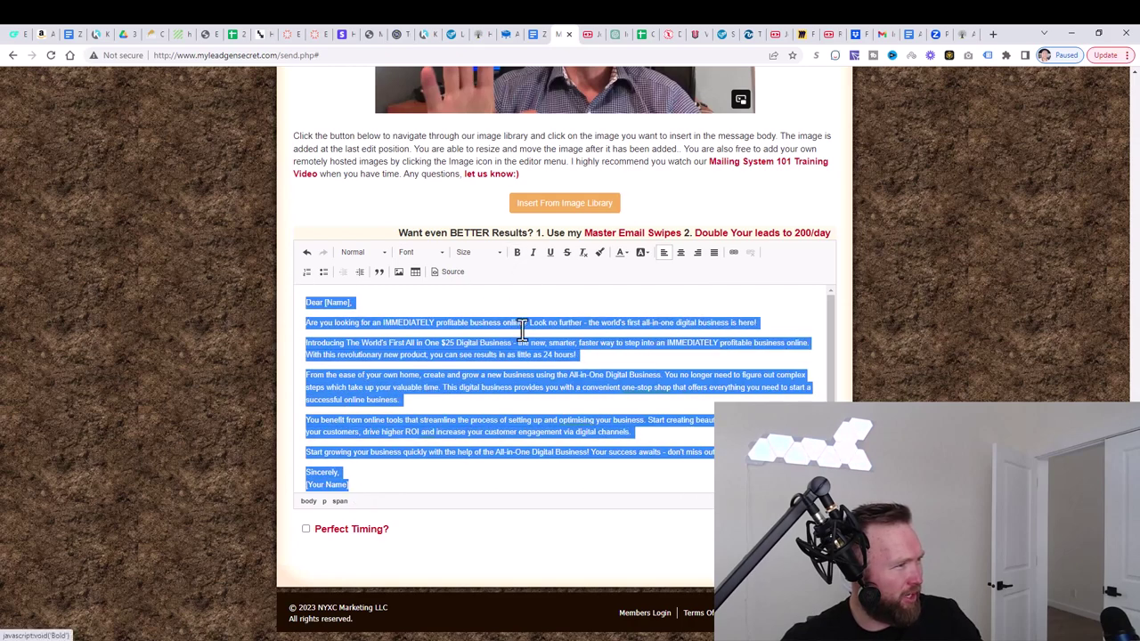
pyautogui.click(630, 260)
pyautogui.click(628, 274)
pyautogui.click(462, 400)
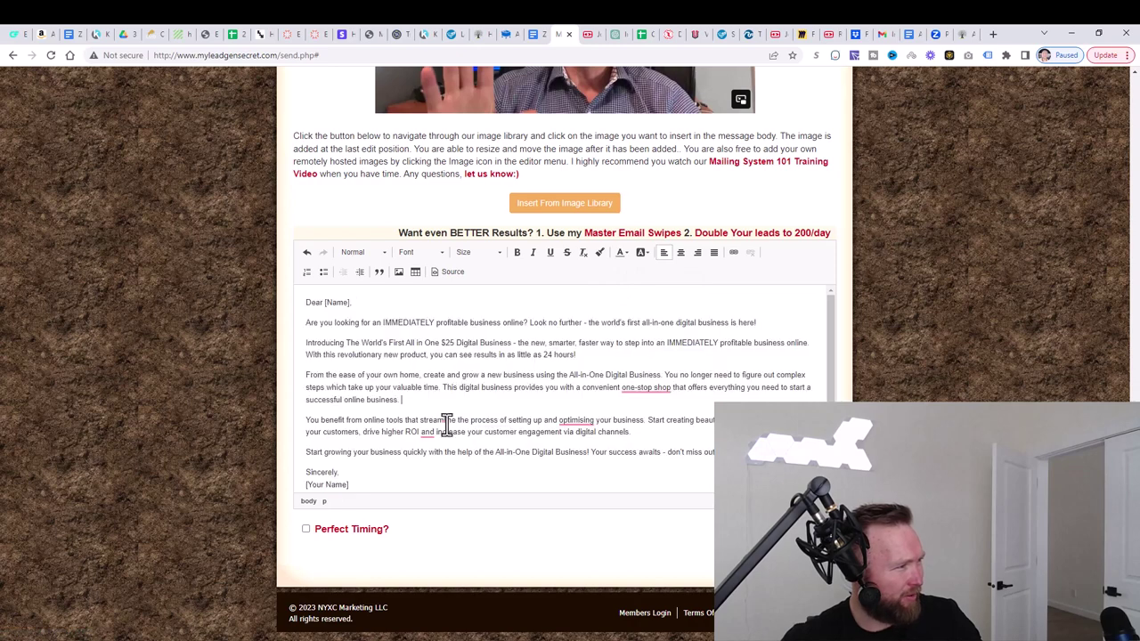
# Delete the "Dear [Name]," greeting line and replace the "[Your Name]" placeholder with a dash and the sender's first name.
pyautogui.rightClick(434, 434)
pyautogui.click(367, 305)
pyautogui.moveTo(367, 303); pyautogui.dragTo(283, 304)
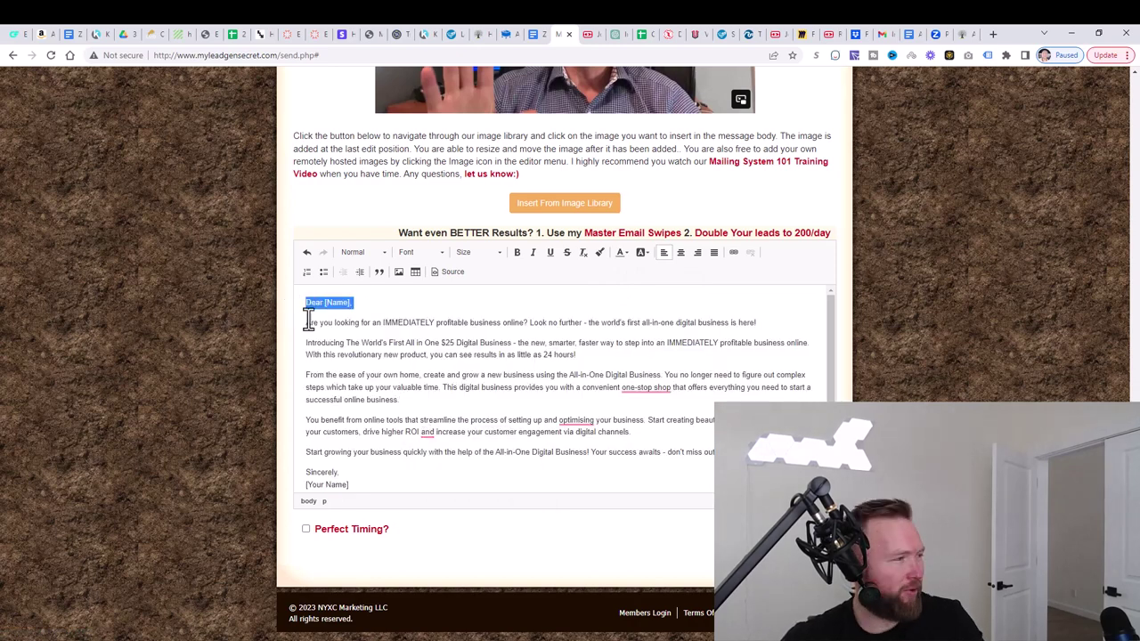
pyautogui.press('BackSpace')
pyautogui.press('Delete')
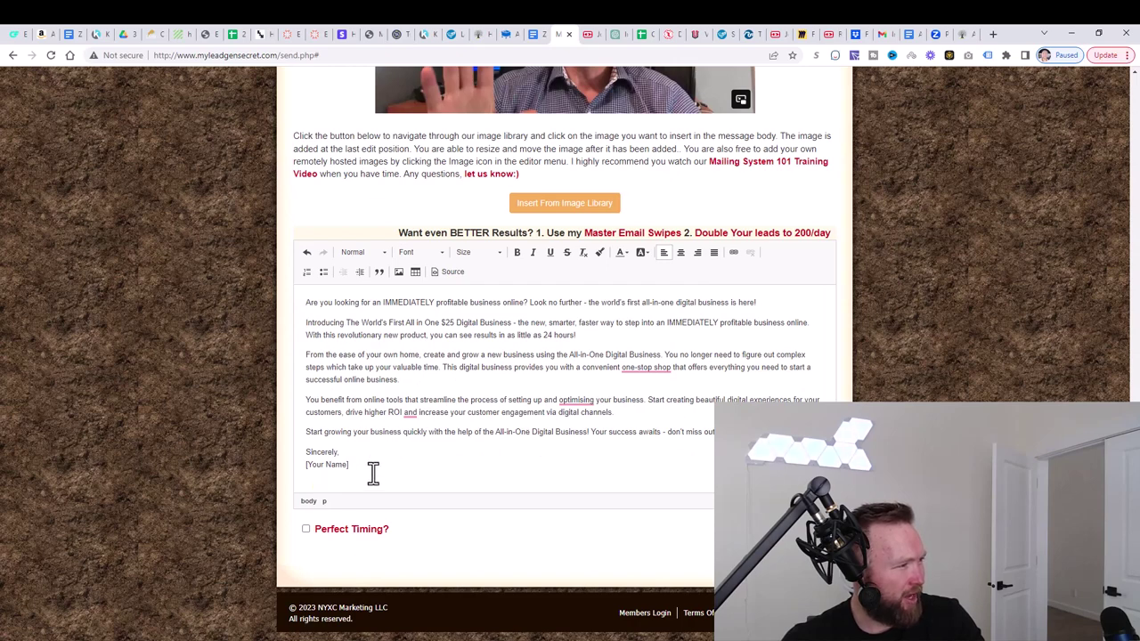
pyautogui.moveTo(372, 470); pyautogui.dragTo(308, 467)
pyautogui.press('BackSpace')
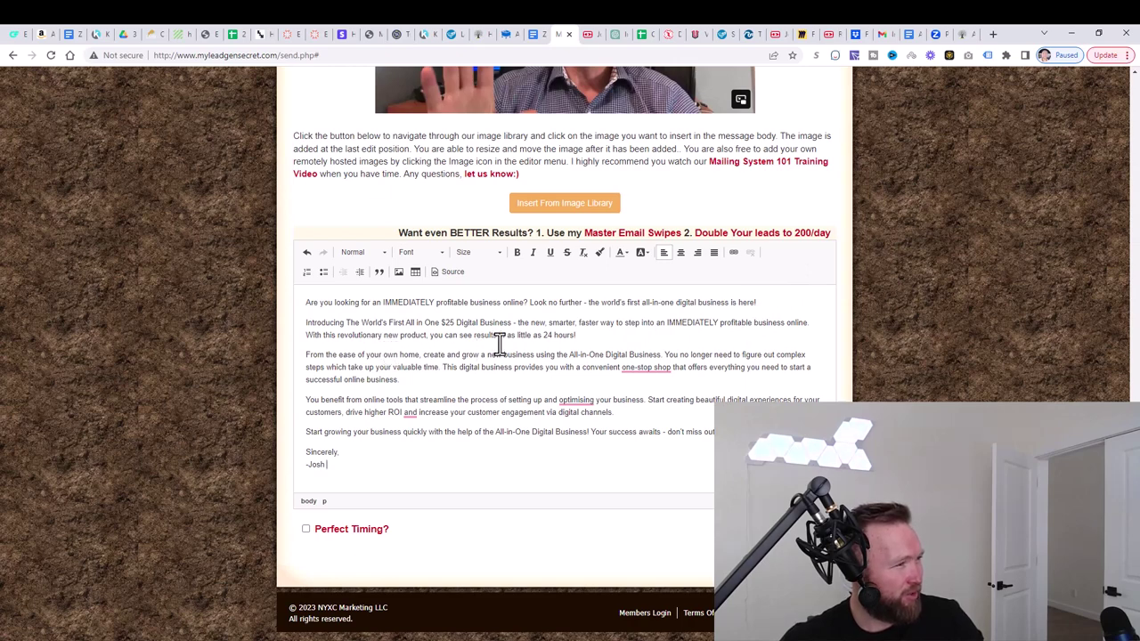
# Correct "optimising" to "optimizing" and delete the sentence after it about creating beautiful digital experiences for customers.
pyautogui.moveTo(504, 339); pyautogui.dragTo(577, 336)
pyautogui.click(564, 362)
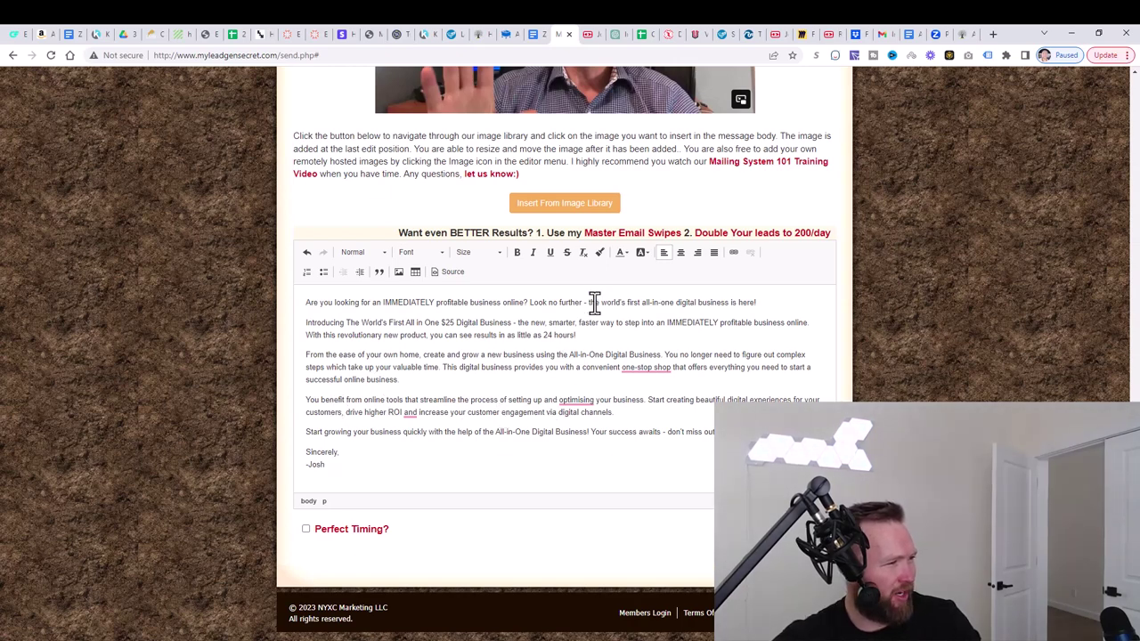
pyautogui.click(581, 399)
pyautogui.click(606, 433)
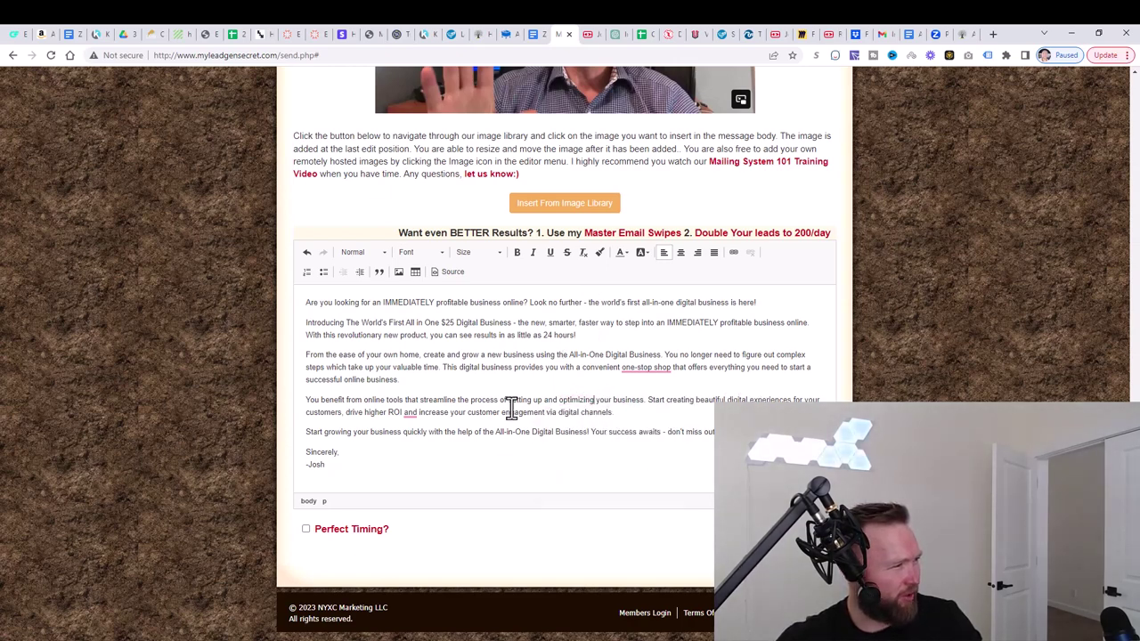
pyautogui.moveTo(629, 415); pyautogui.dragTo(649, 394)
pyautogui.press('BackSpace')
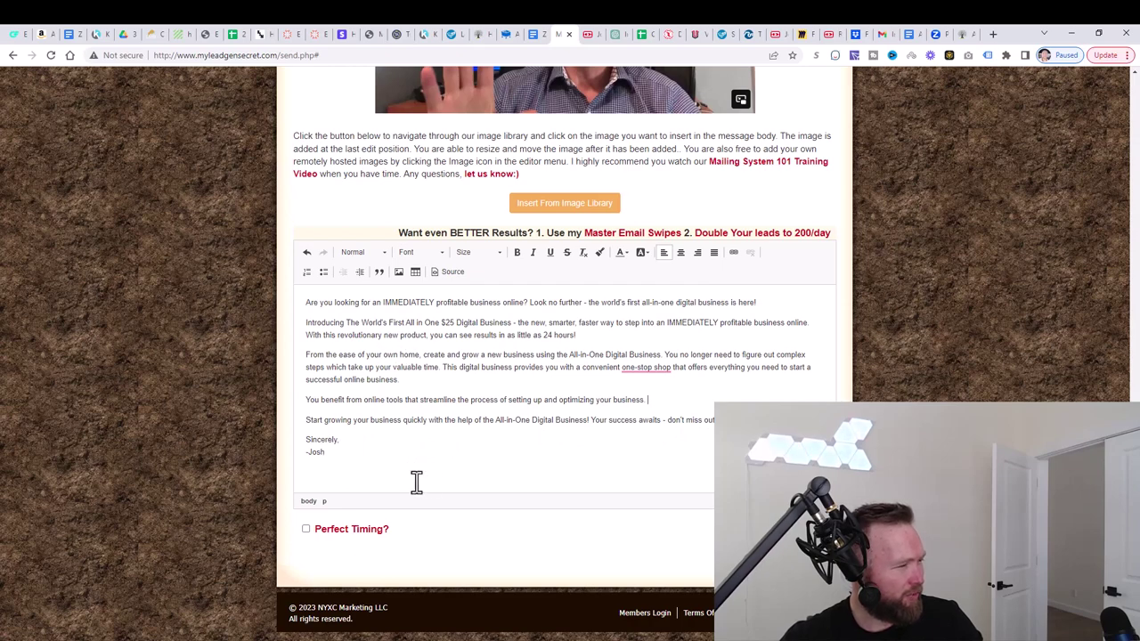
# Add the line "Go Here To Learn More" below the paragraph ending in "successful online business.".
pyautogui.scroll(1, 470, 470)
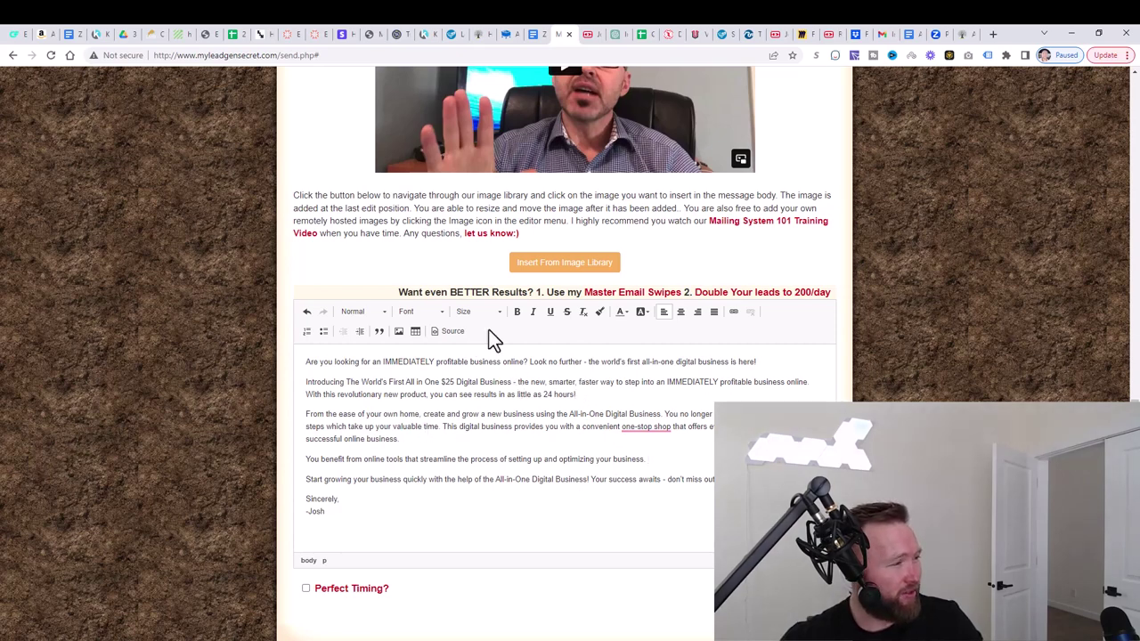
pyautogui.click(517, 442)
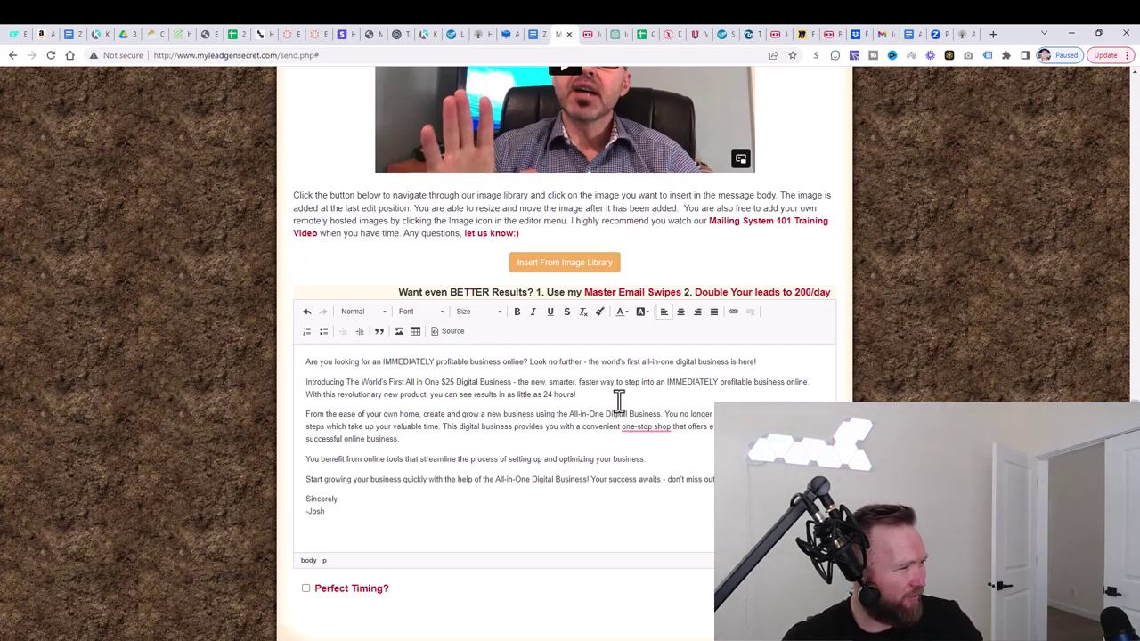
pyautogui.press('Return')
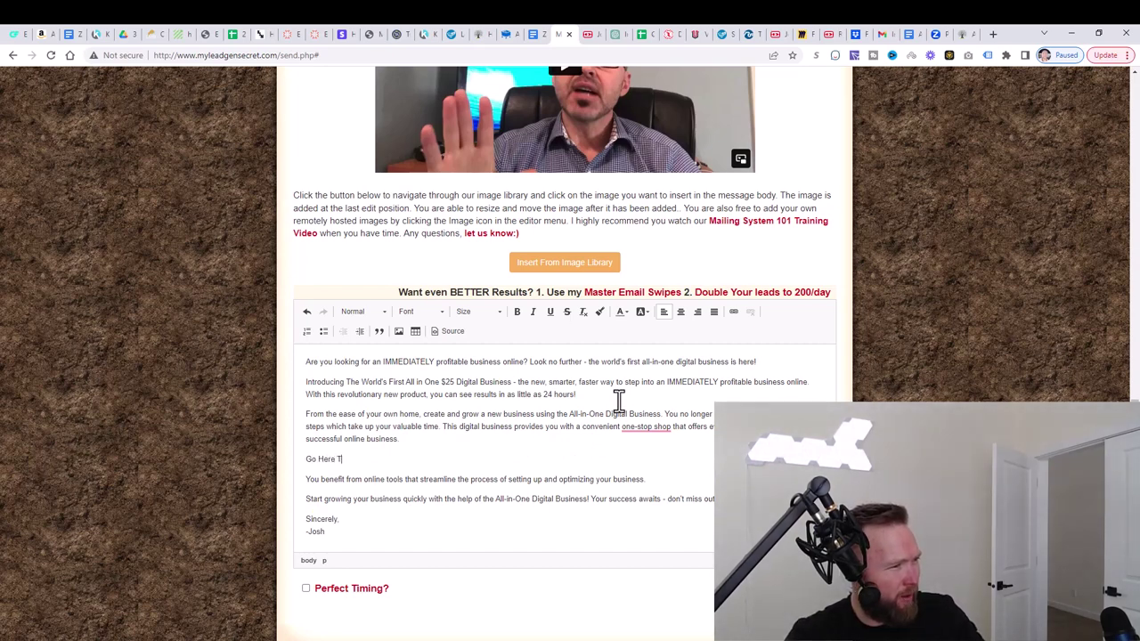
pyautogui.write('Go Here To learn')
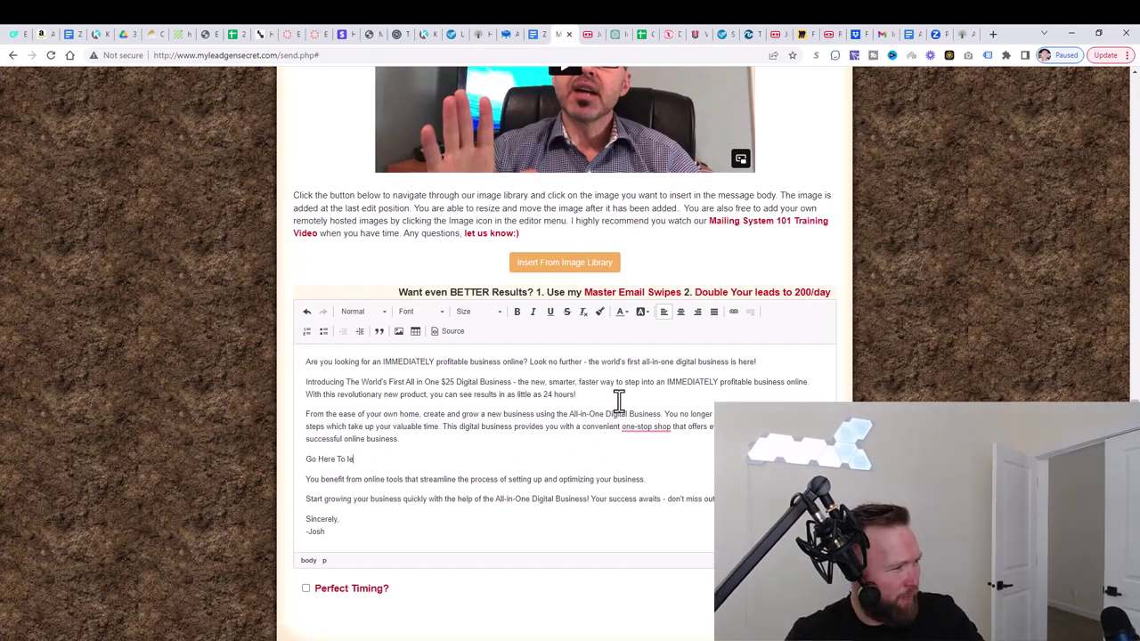
pyautogui.press('BackSpace')
pyautogui.press('BackSpace')
pyautogui.write('Learn More')
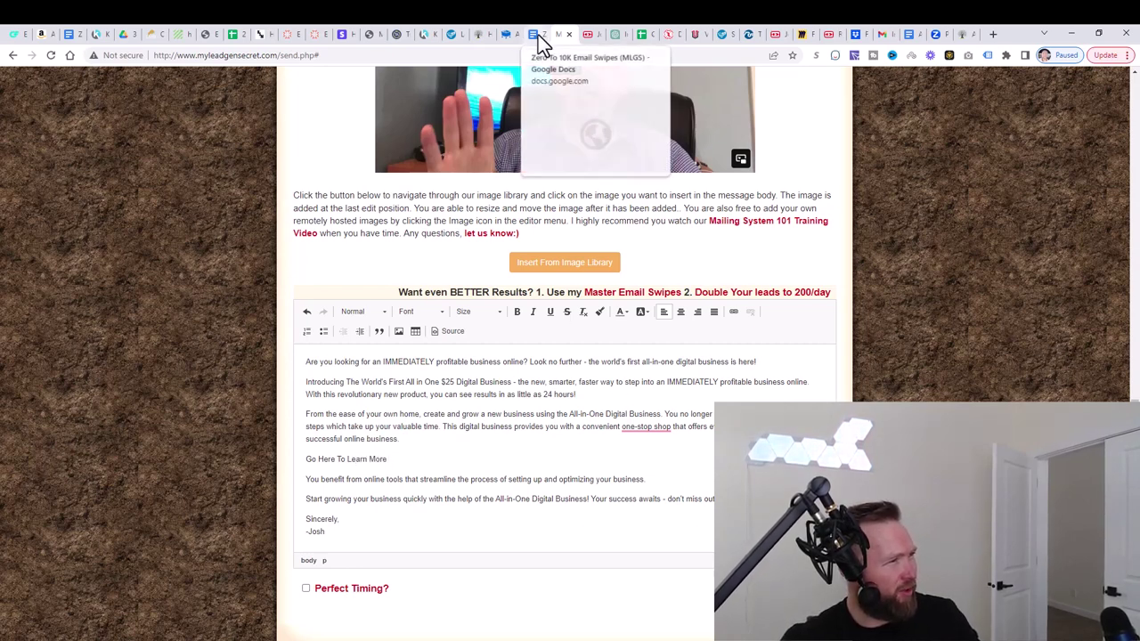
# Copy the All In One $25 Business (Sales Letter) affiliate link from SamCart and return to the My Lead Gen Secret email.
pyautogui.click(506, 34)
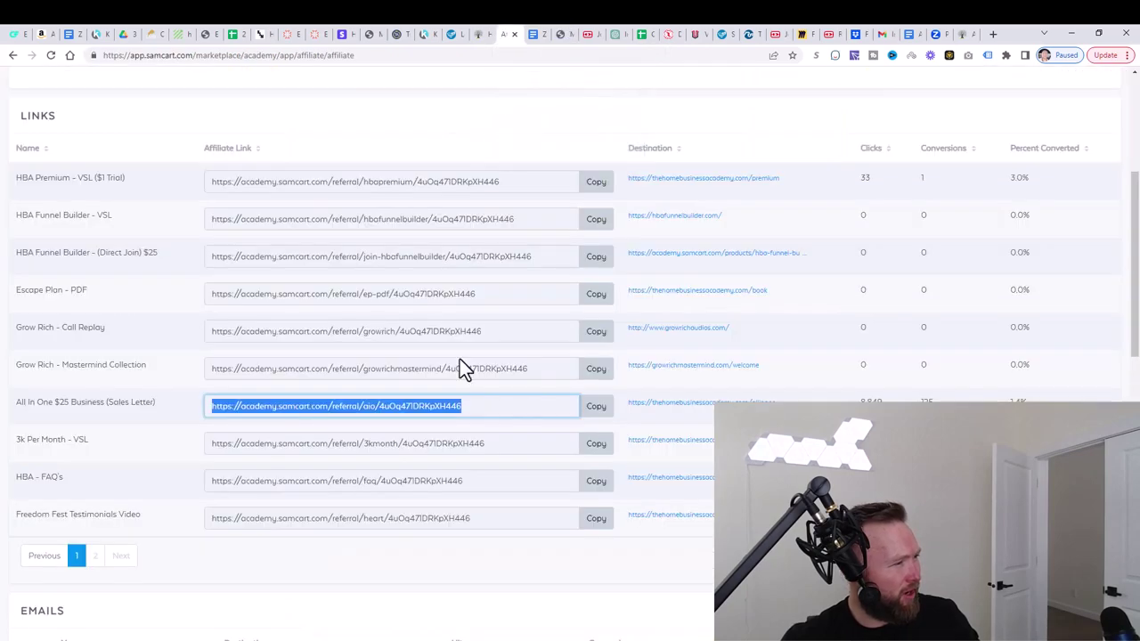
pyautogui.click(593, 407)
pyautogui.click(563, 34)
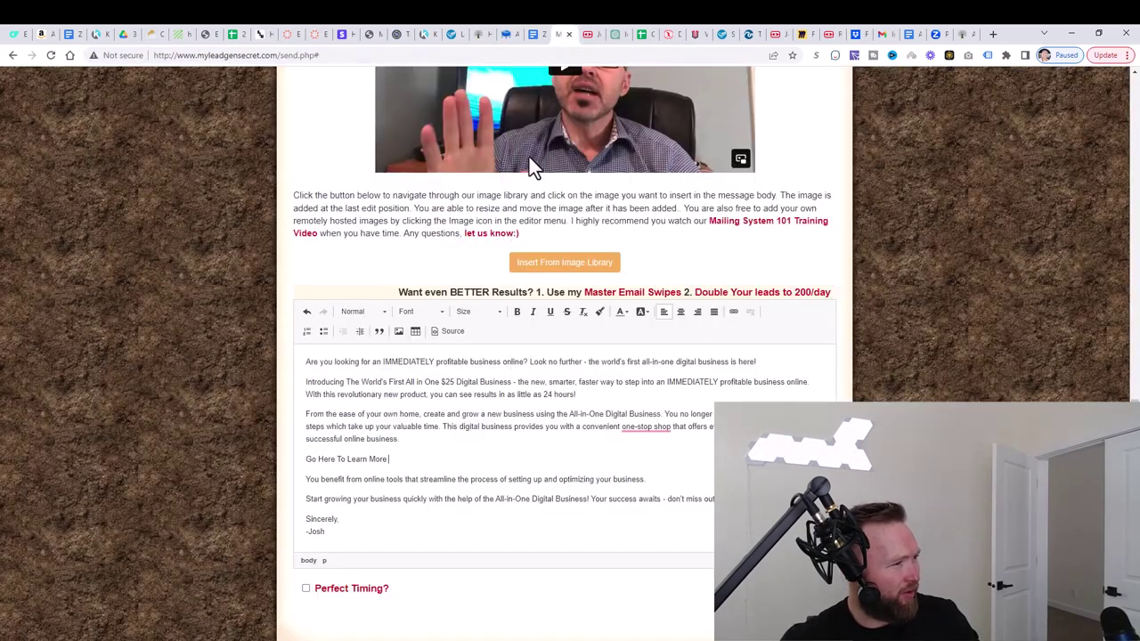
# Link the text "Go Here To Learn More" to the copied affiliate URL and enable the Perfect Timing option.
pyautogui.moveTo(392, 458); pyautogui.dragTo(305, 459)
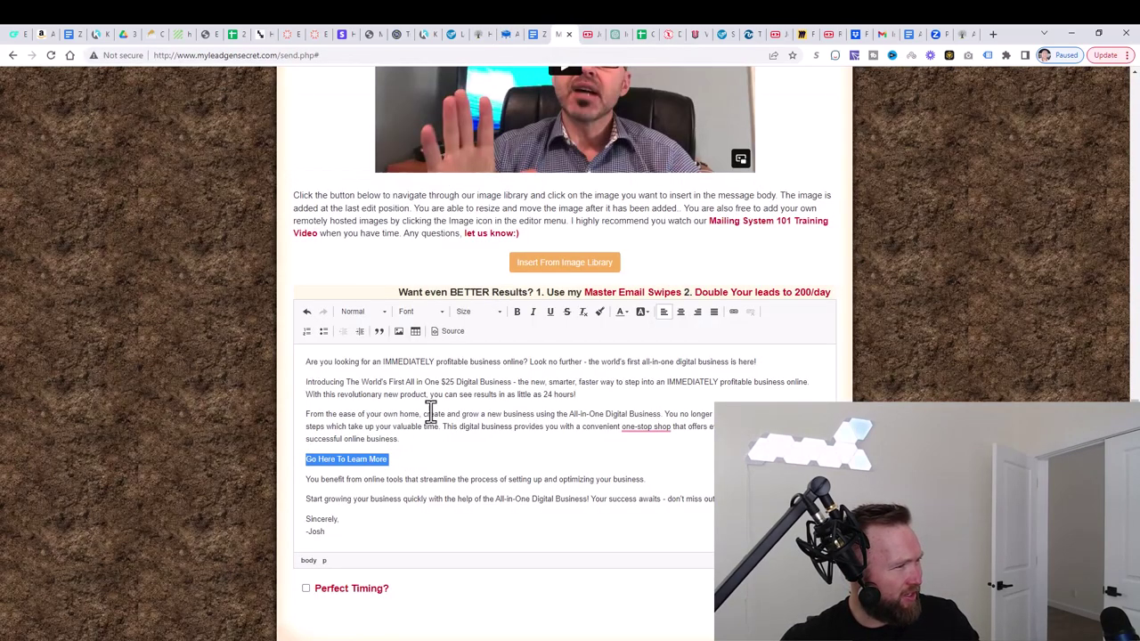
pyautogui.click(734, 311)
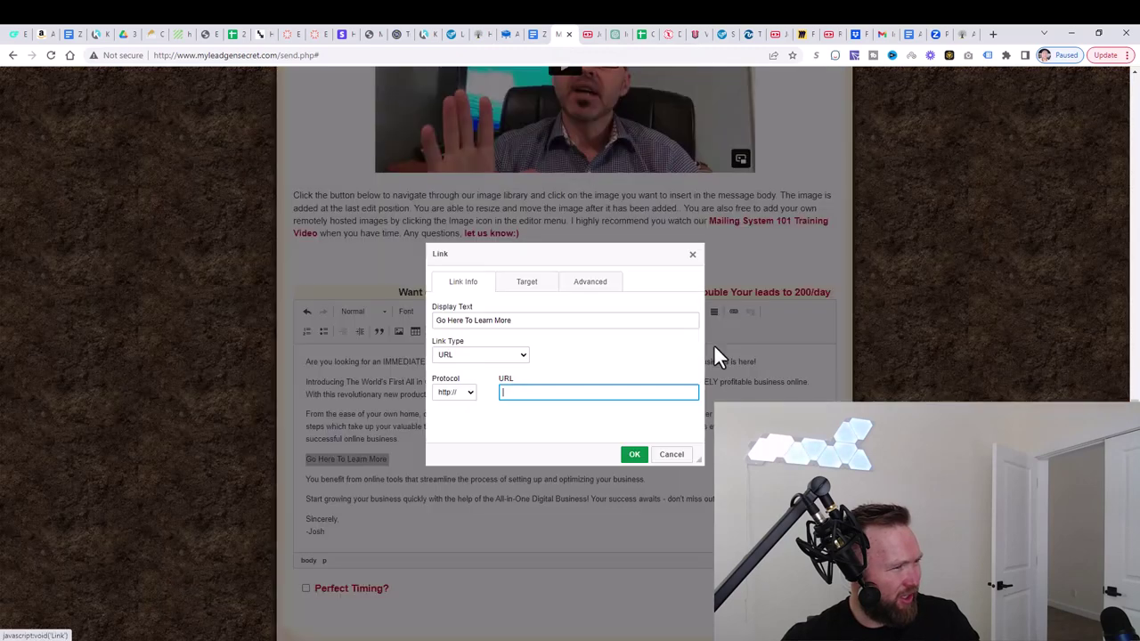
pyautogui.hotkey('ctrl', 'v')
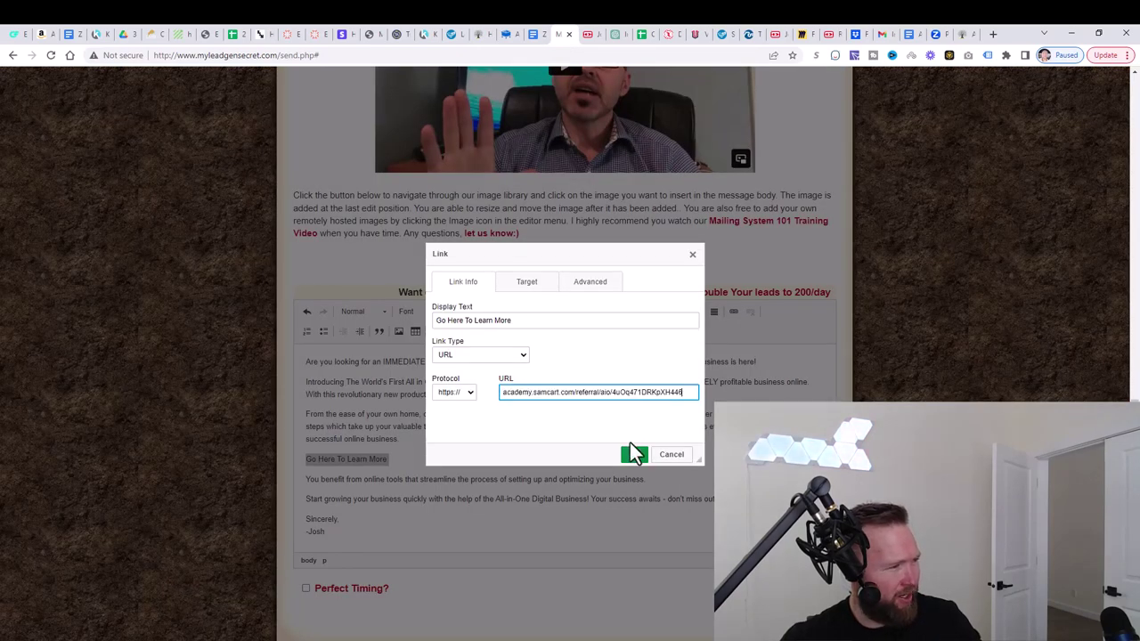
pyautogui.click(635, 455)
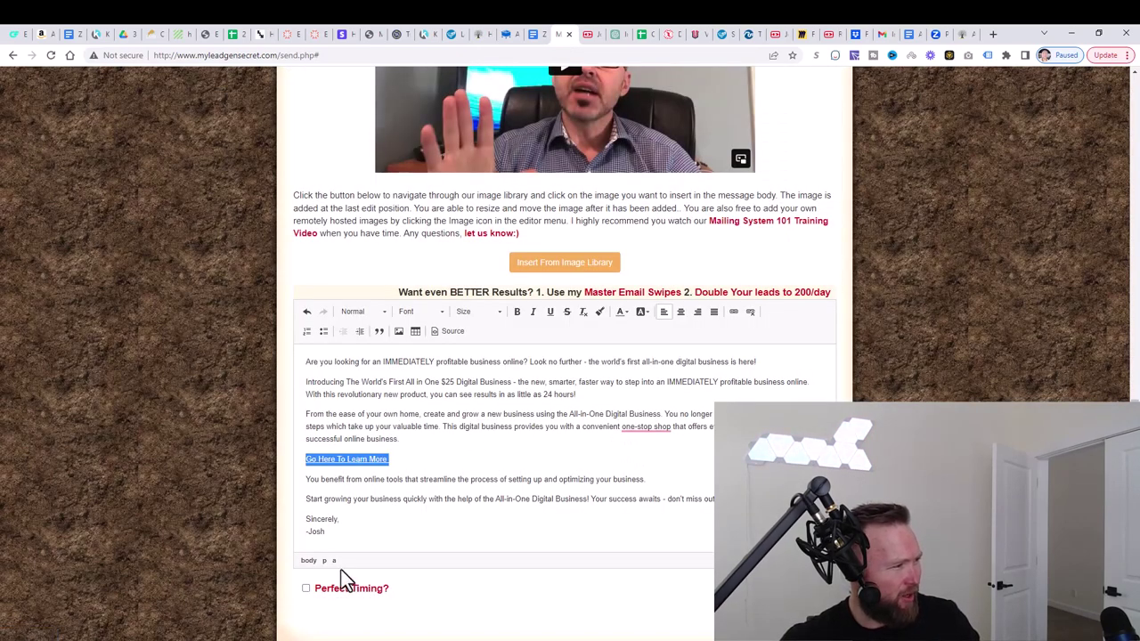
pyautogui.click(305, 589)
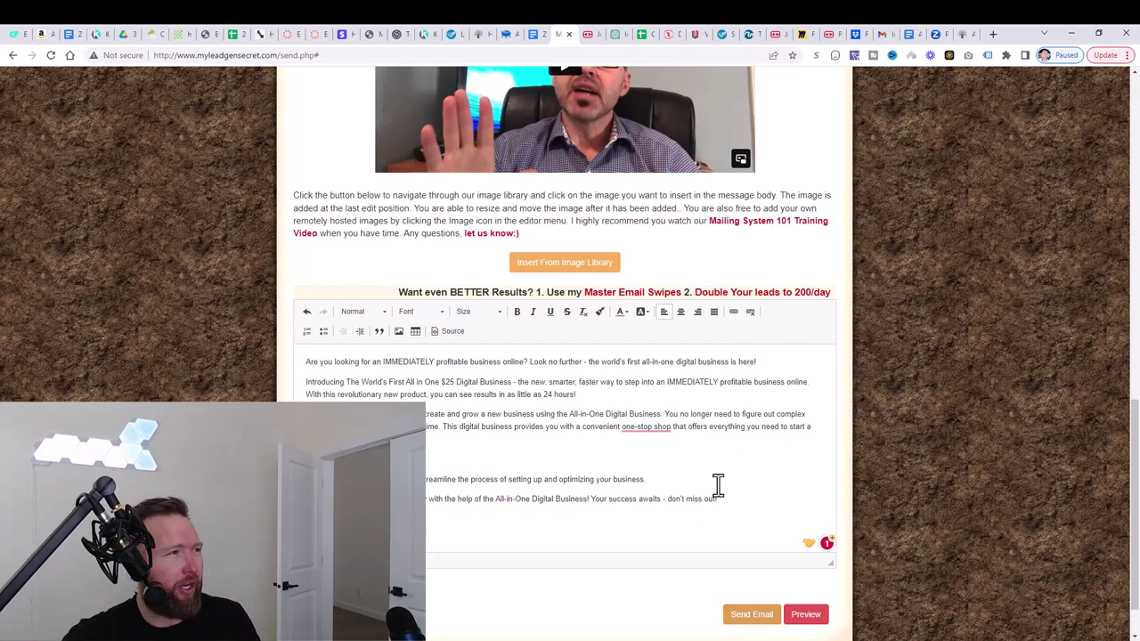
# Review the Emerson Magic Content Machine prompt and the Zero To 10K Email Swipes (MLGS) document, and return to the My Lead Gen Secret email.
pyautogui.click(478, 39)
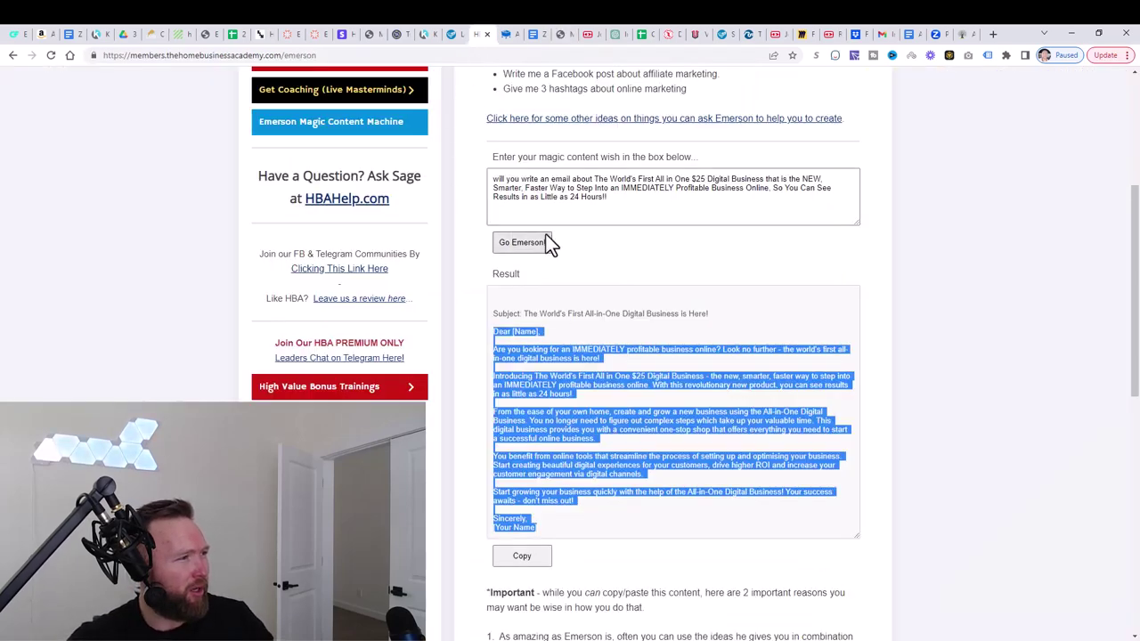
pyautogui.scroll(5, 580, 247)
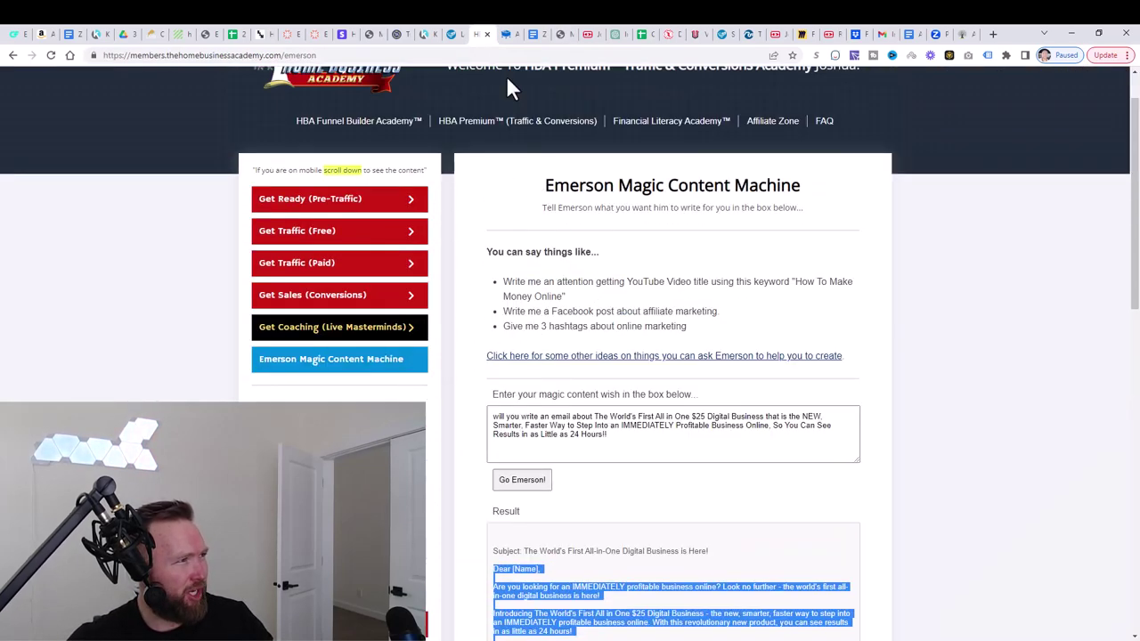
pyautogui.click(532, 36)
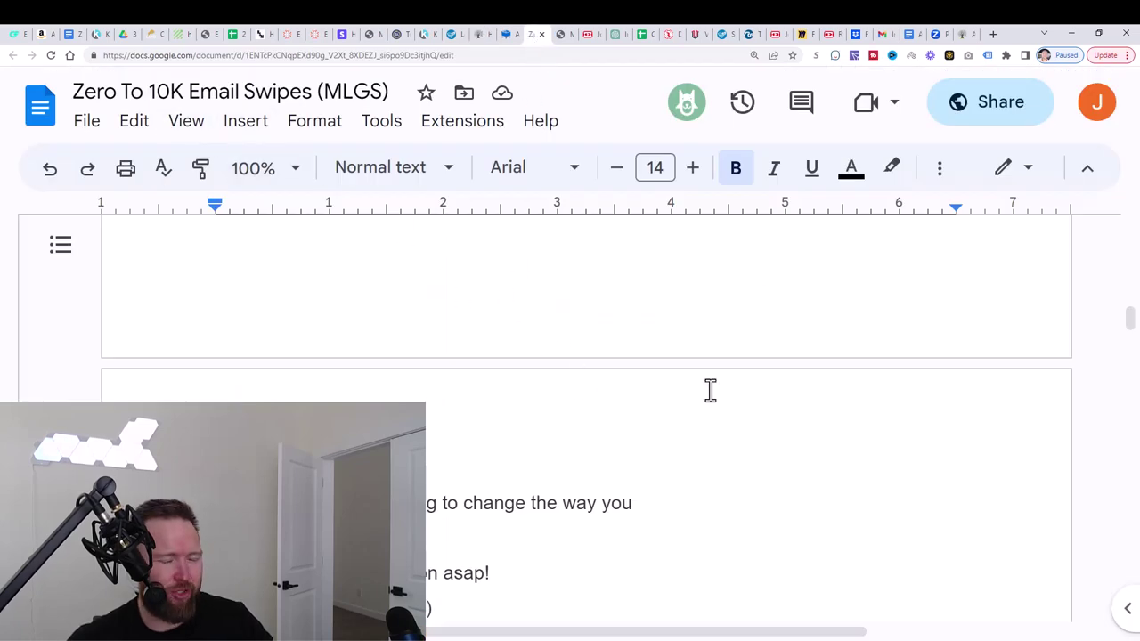
pyautogui.scroll(-20, 710, 389)
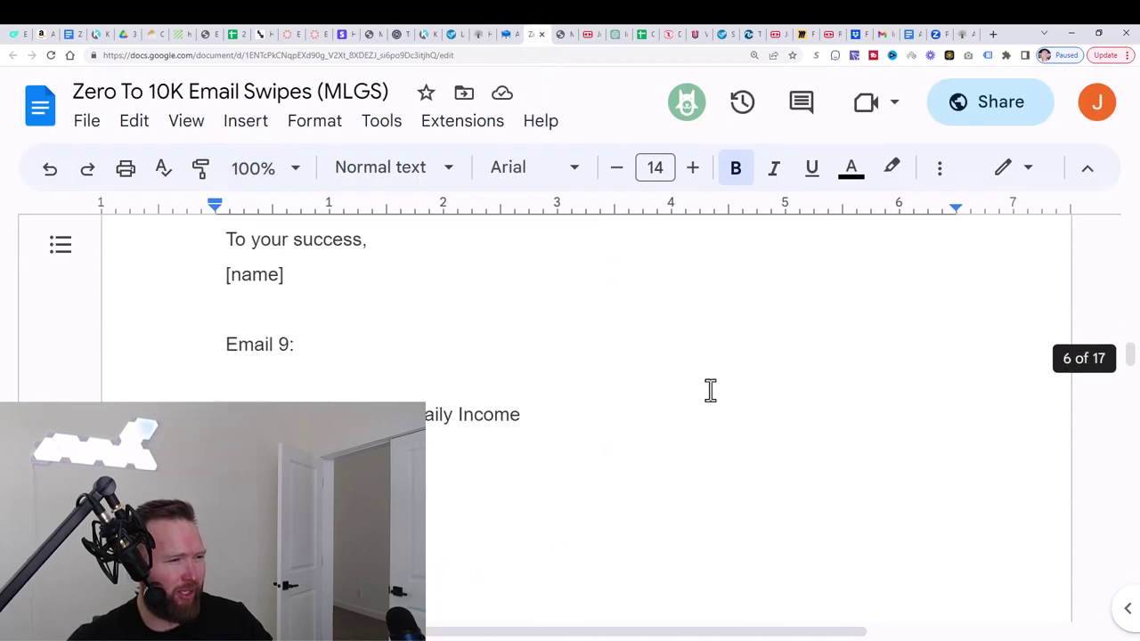
pyautogui.scroll(-10, 710, 389)
pyautogui.scroll(1, 707, 389)
pyautogui.scroll(15, 709, 388)
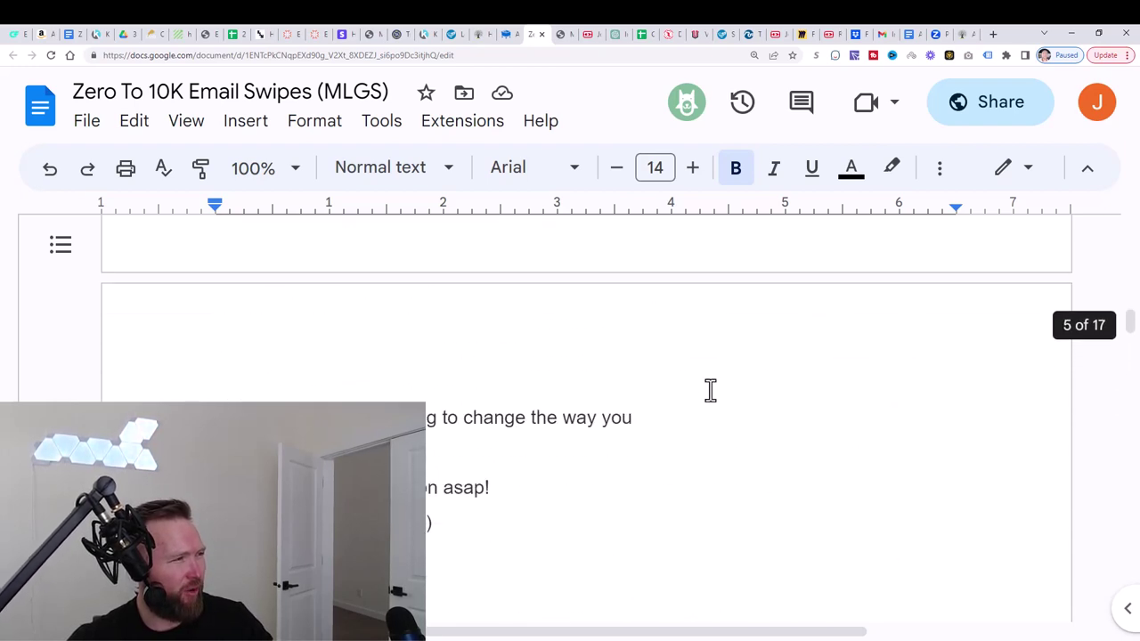
pyautogui.scroll(12, 710, 389)
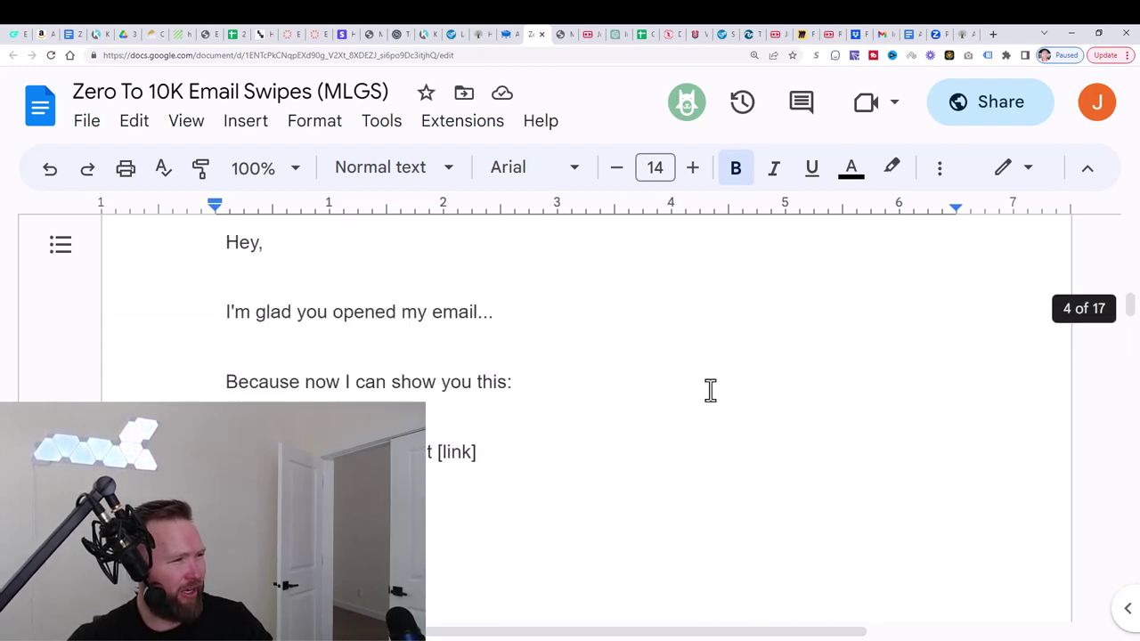
pyautogui.click(557, 36)
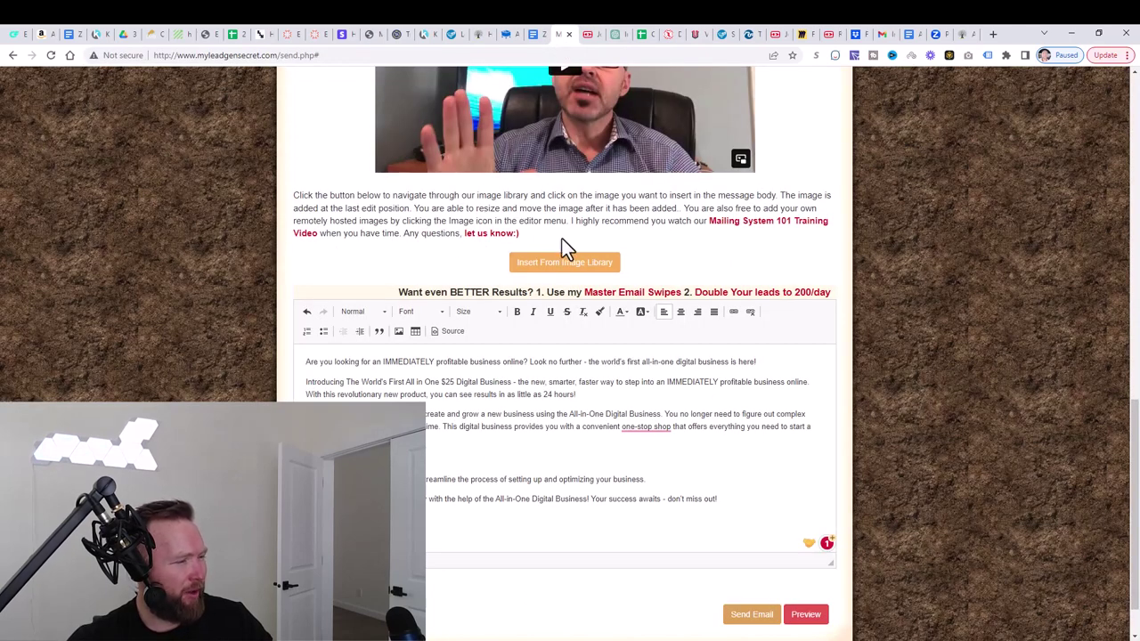